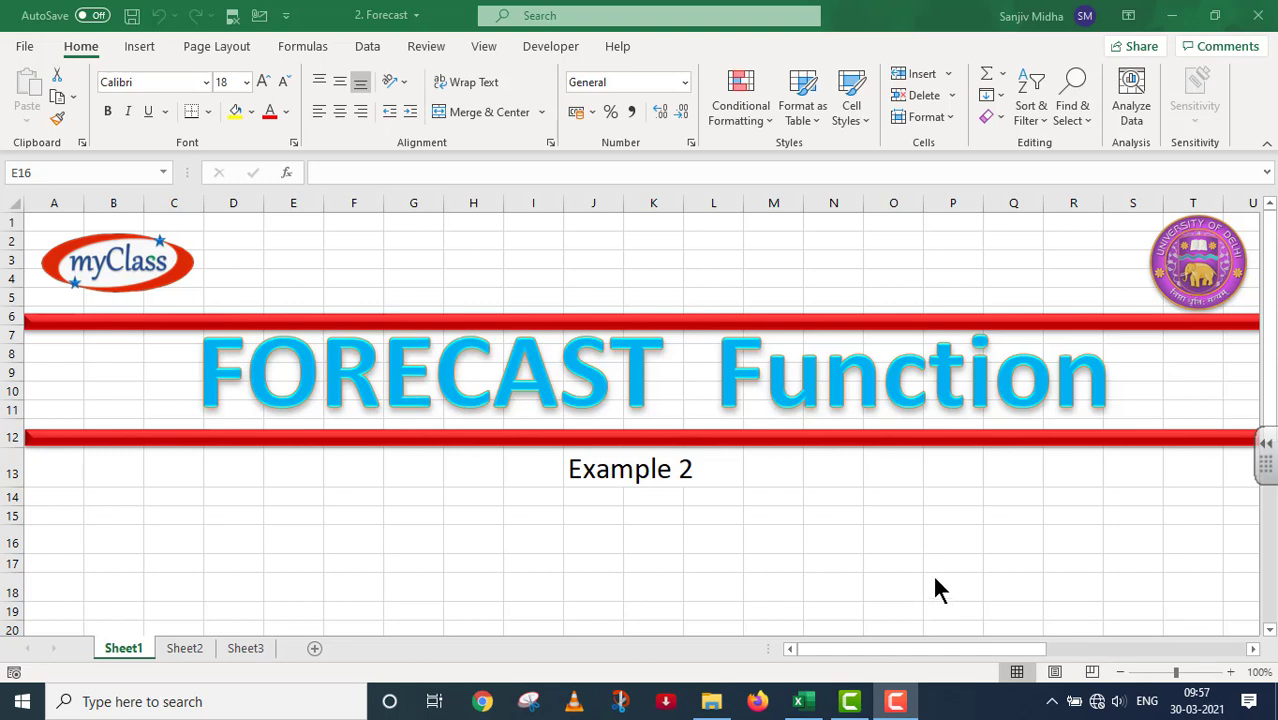
- Switch to Sheet3 and select cell H4 under the known_xs header
click(252, 650)
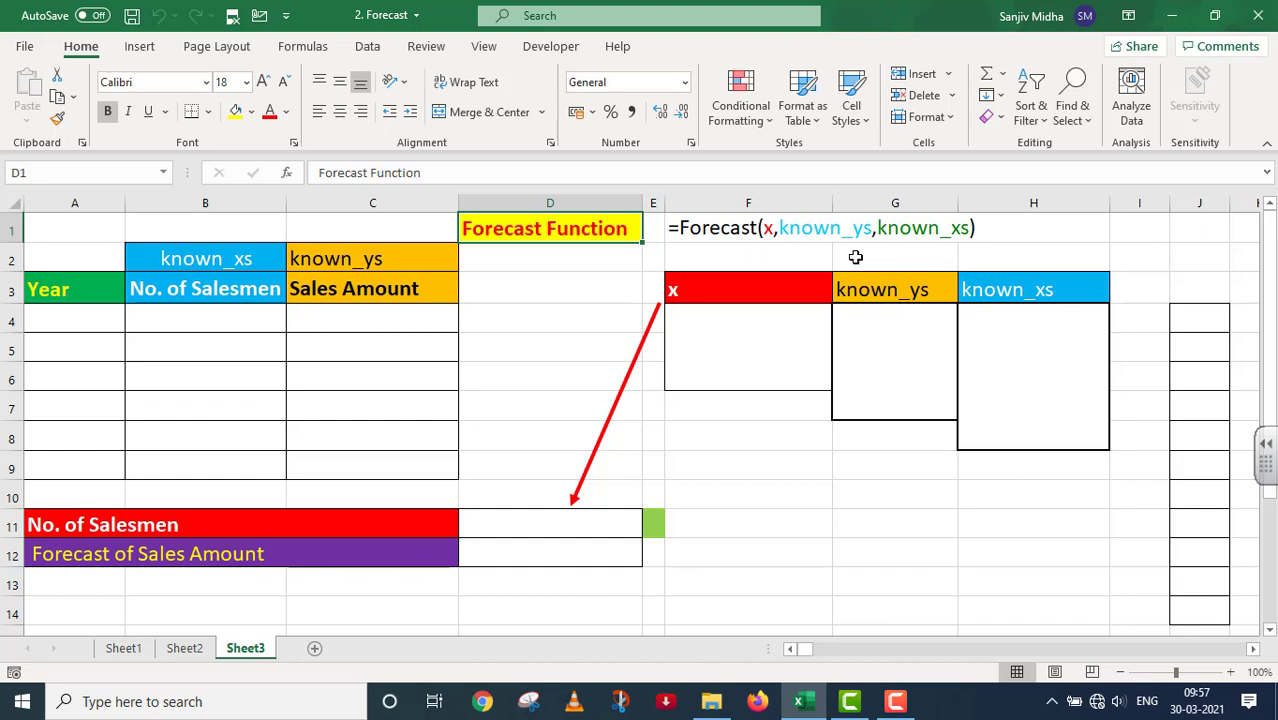
click(986, 322)
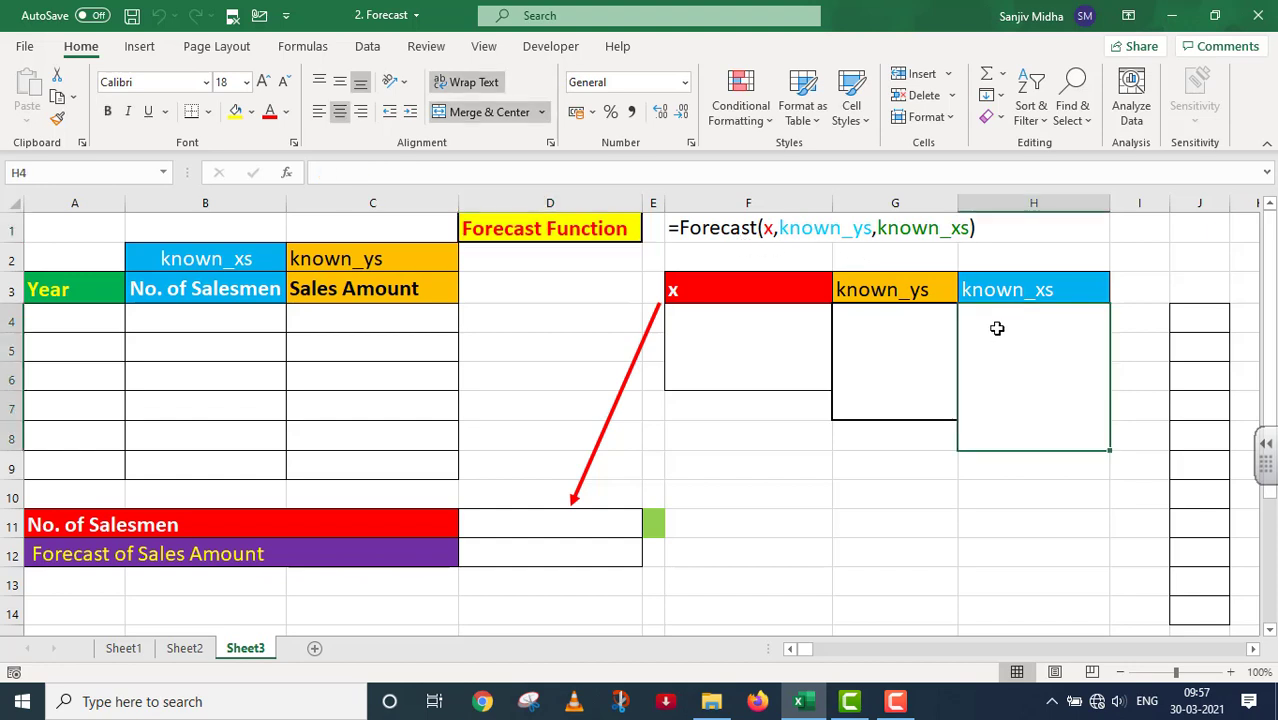
- Write 'Known_xs is the independent range of data.' in H4 and 'Known_ys is the dependent variable.' in G4
double_click(995, 328)
text(Known_xs is the independent rang)
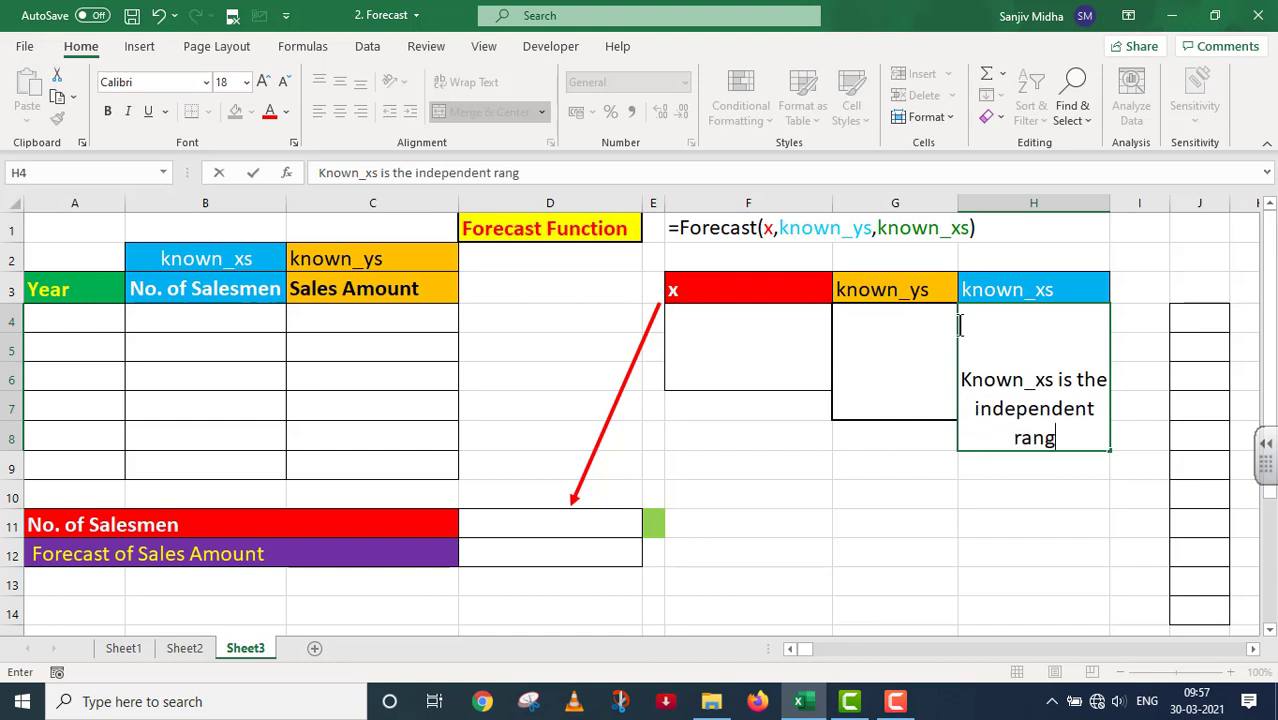
text(e of da)
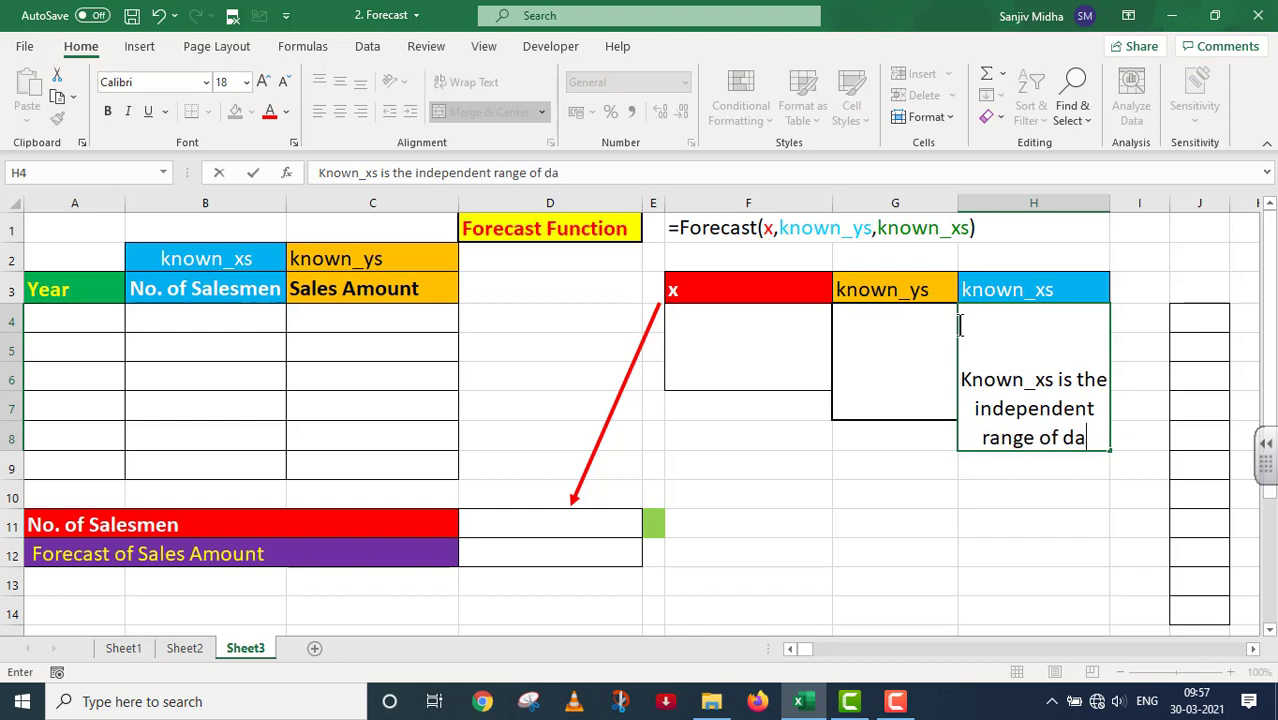
text(ta.)
click(866, 325)
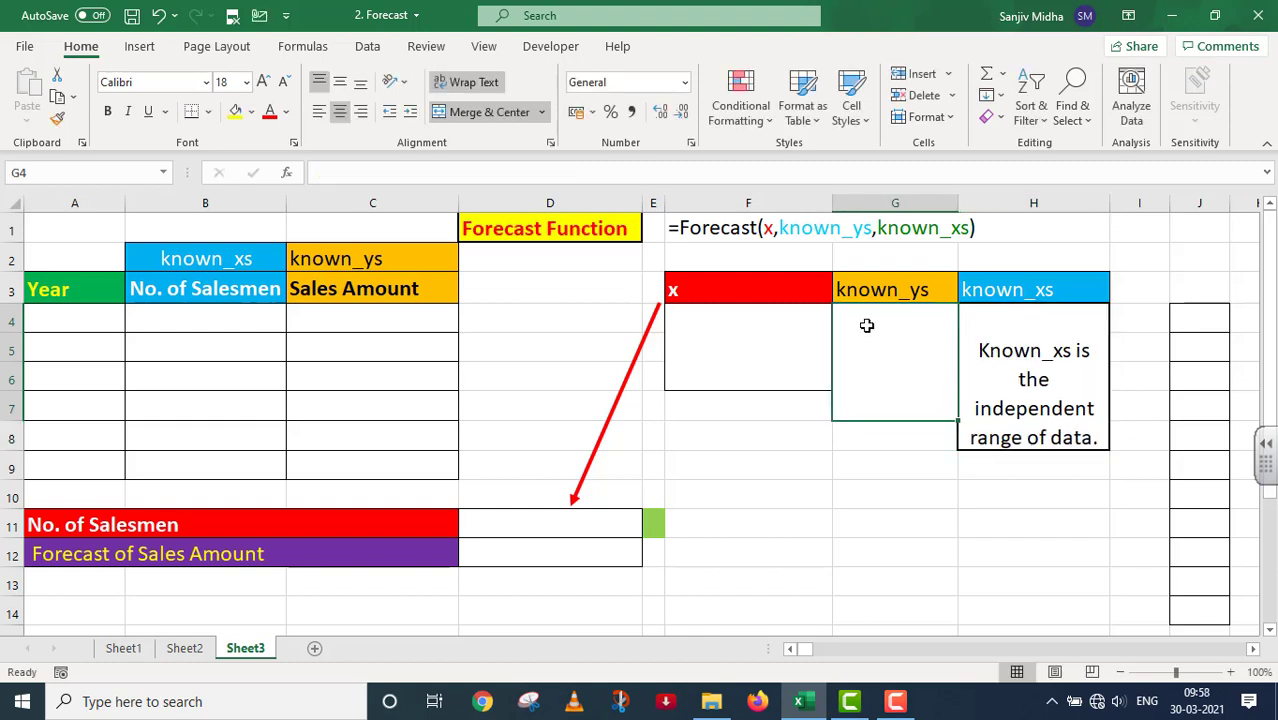
text(Kn)
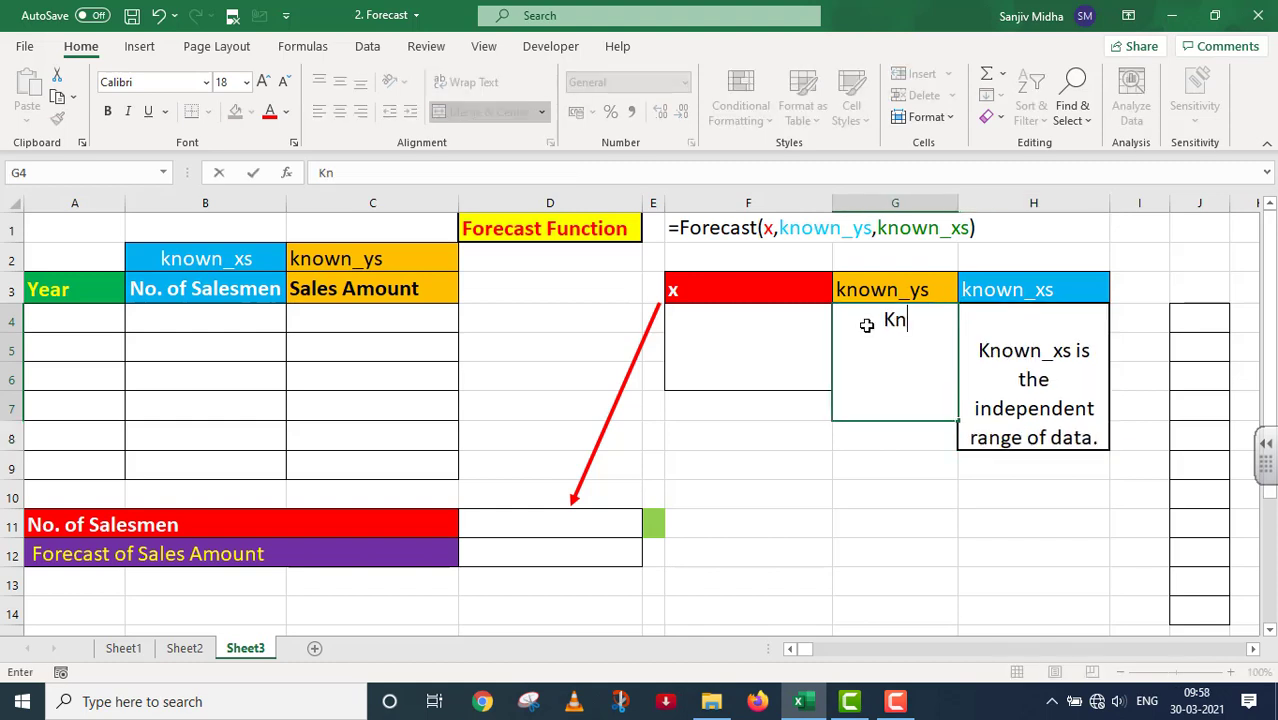
text(own_ys )
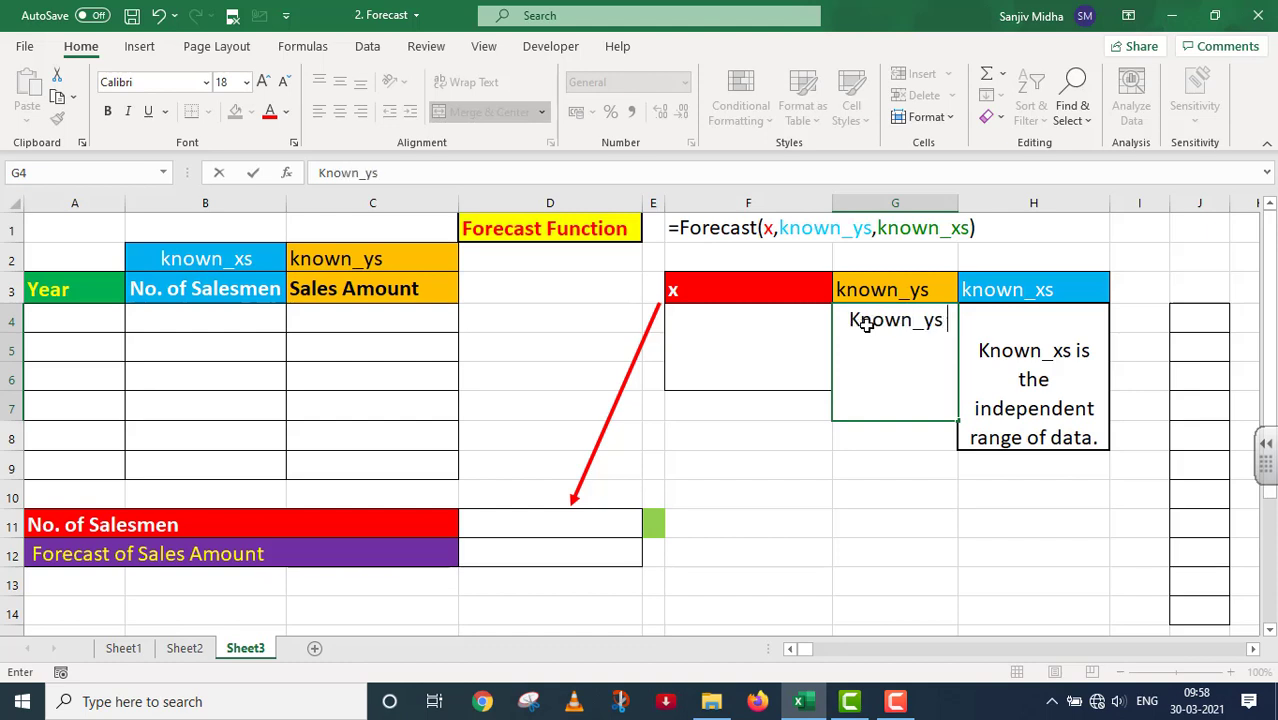
text(is the)
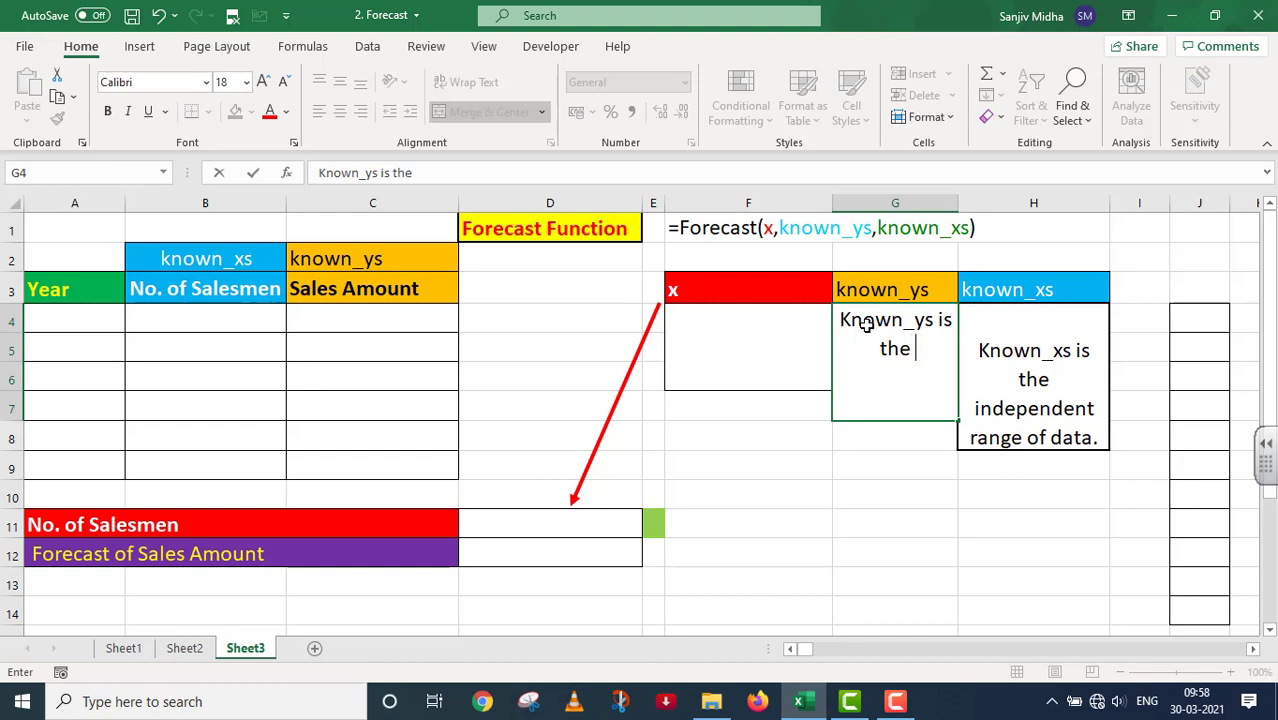
text( dependent variable.)
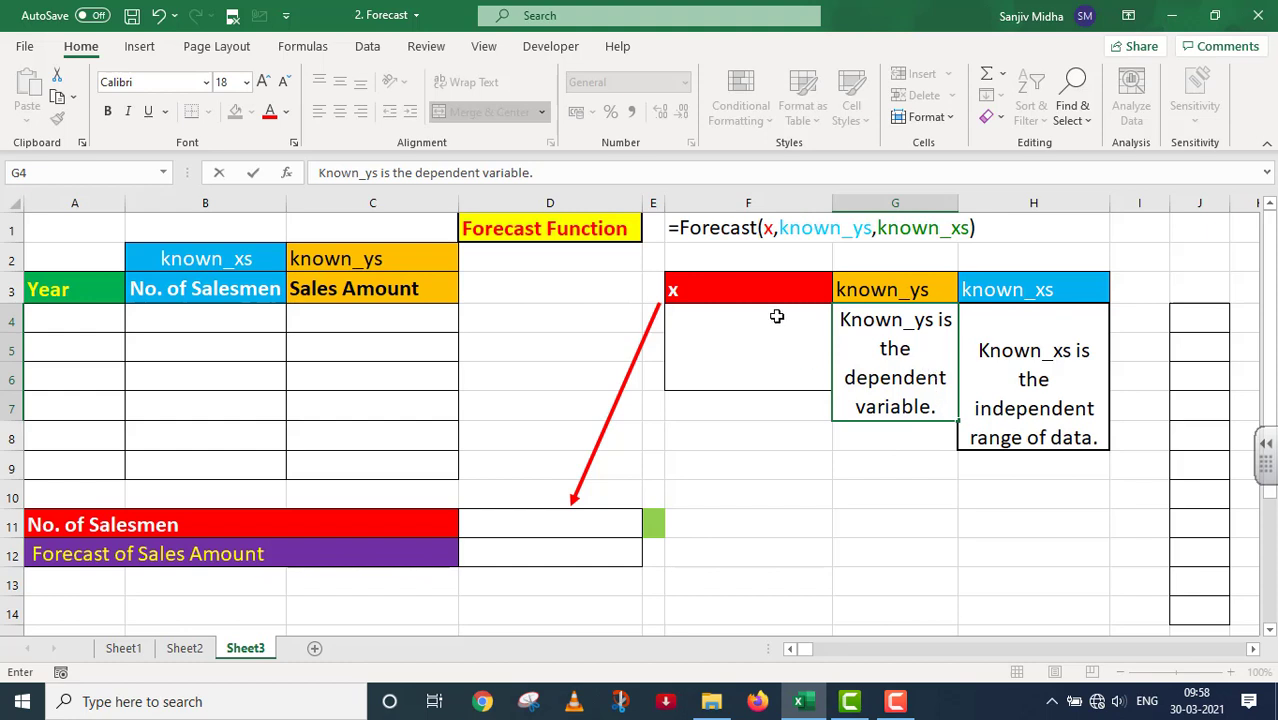
click(715, 329)
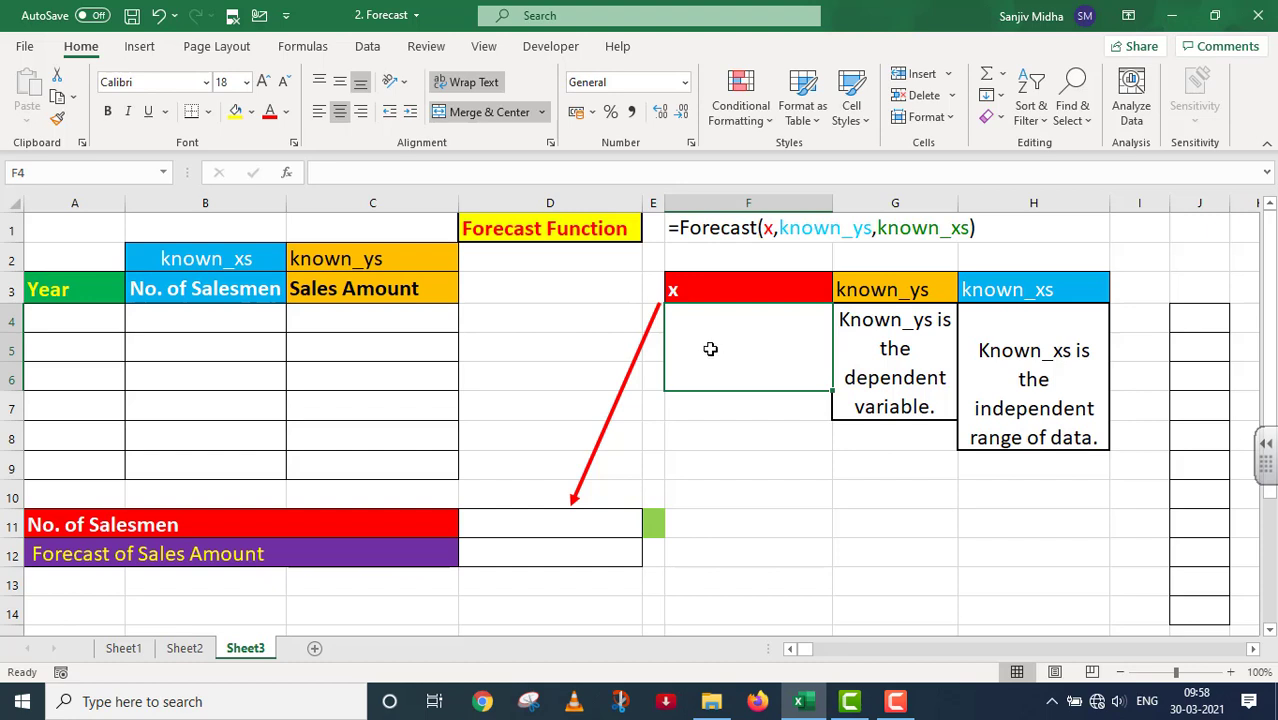
- Enter 2015 and 2016 in A4:A5 and extend the year series down to 2021
click(80, 324)
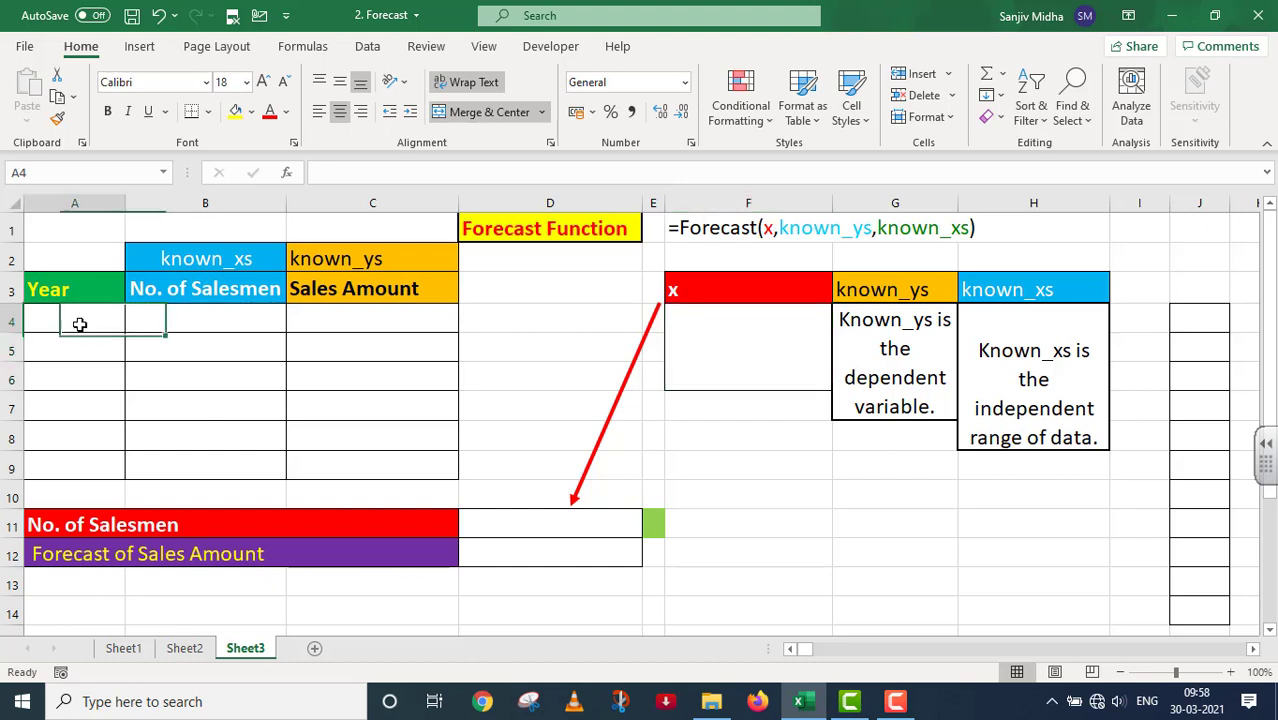
text(2015)
click(63, 349)
text(2016)
mouse_move(86, 320)
mouse_down()
mouse_move(75, 348)
mouse_move(133, 432)
mouse_move(130, 496)
mouse_up()
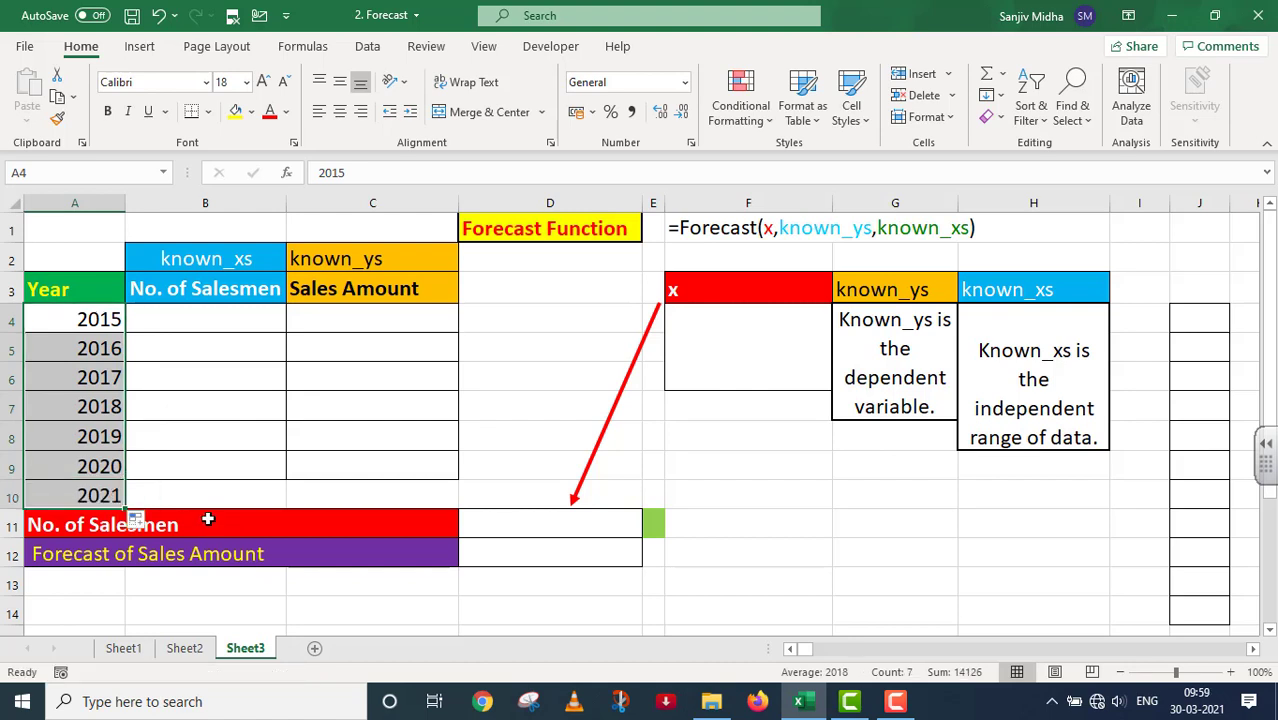
- Enter salesmen counts 10, 20, 30, 35, 45 and 53 into B4:B9
drag(185, 324, 185, 345)
click(185, 324)
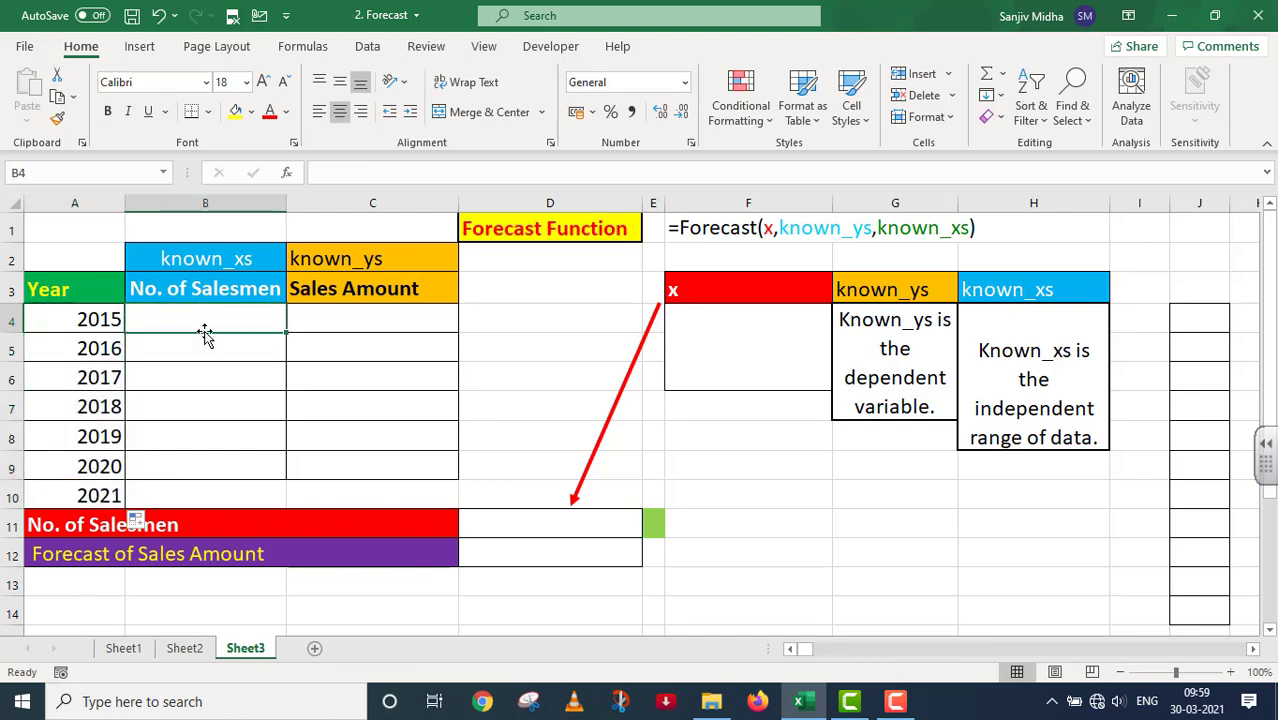
text(10)
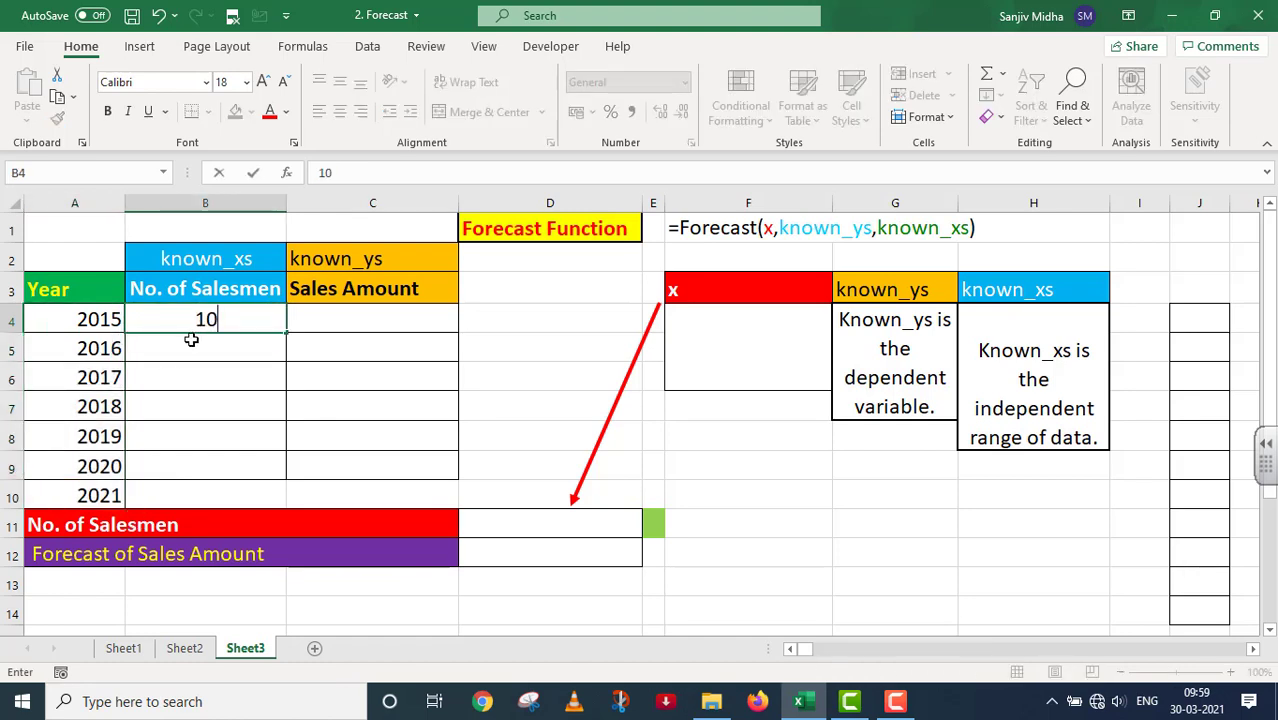
key(Return)
text(20)
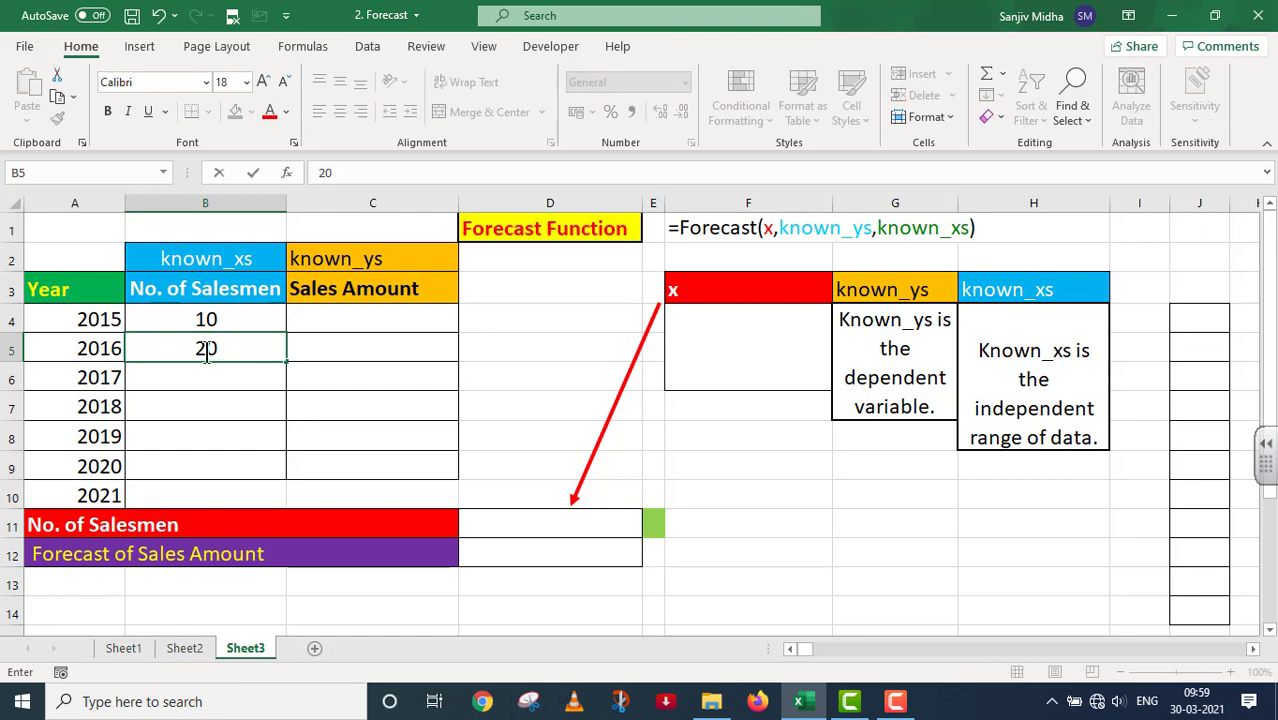
click(205, 381)
text(30)
click(207, 402)
text(35)
click(195, 432)
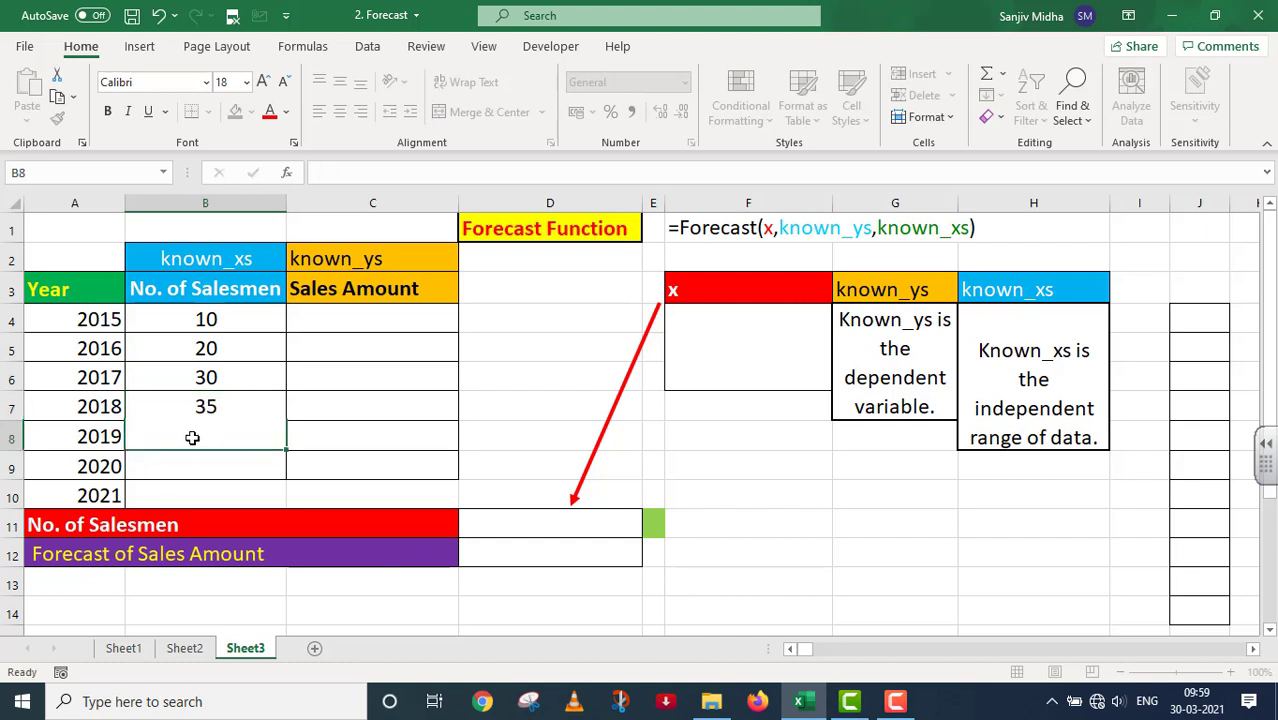
text(45)
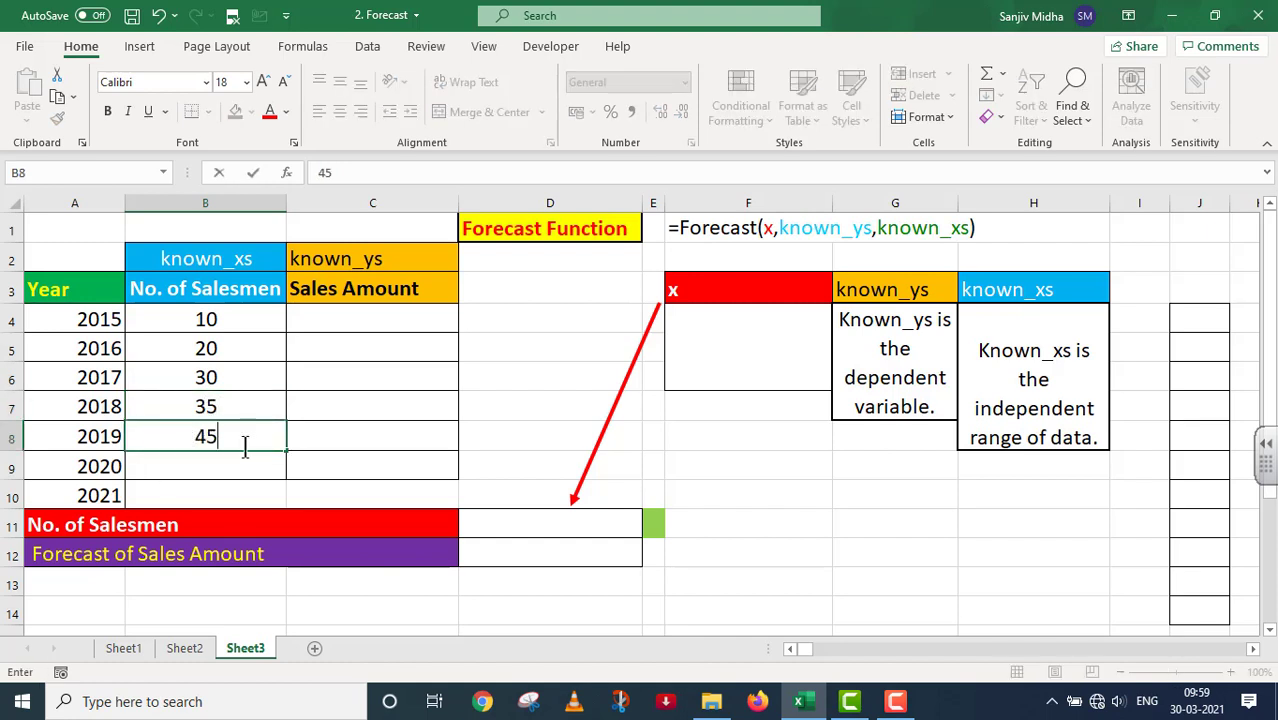
click(196, 462)
text(53)
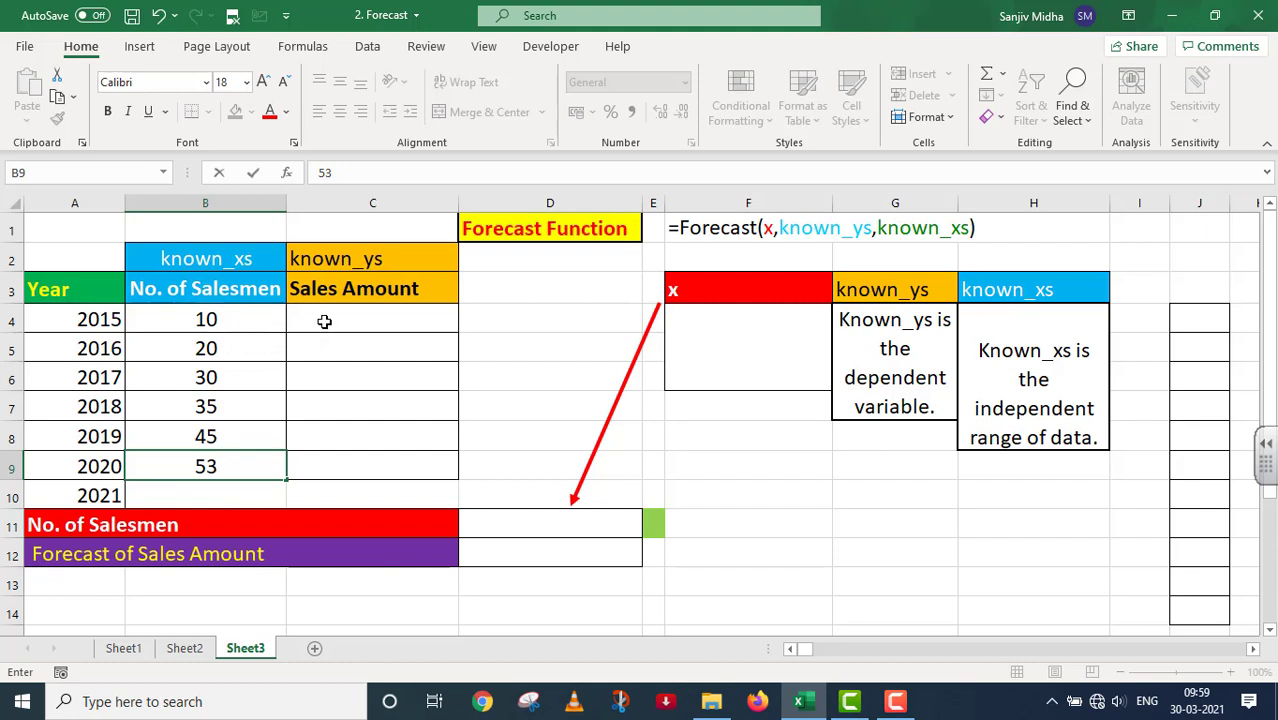
- Enter sales amounts 3500000 and 4800000 for 2015 and 2016, correcting a typo
click(324, 321)
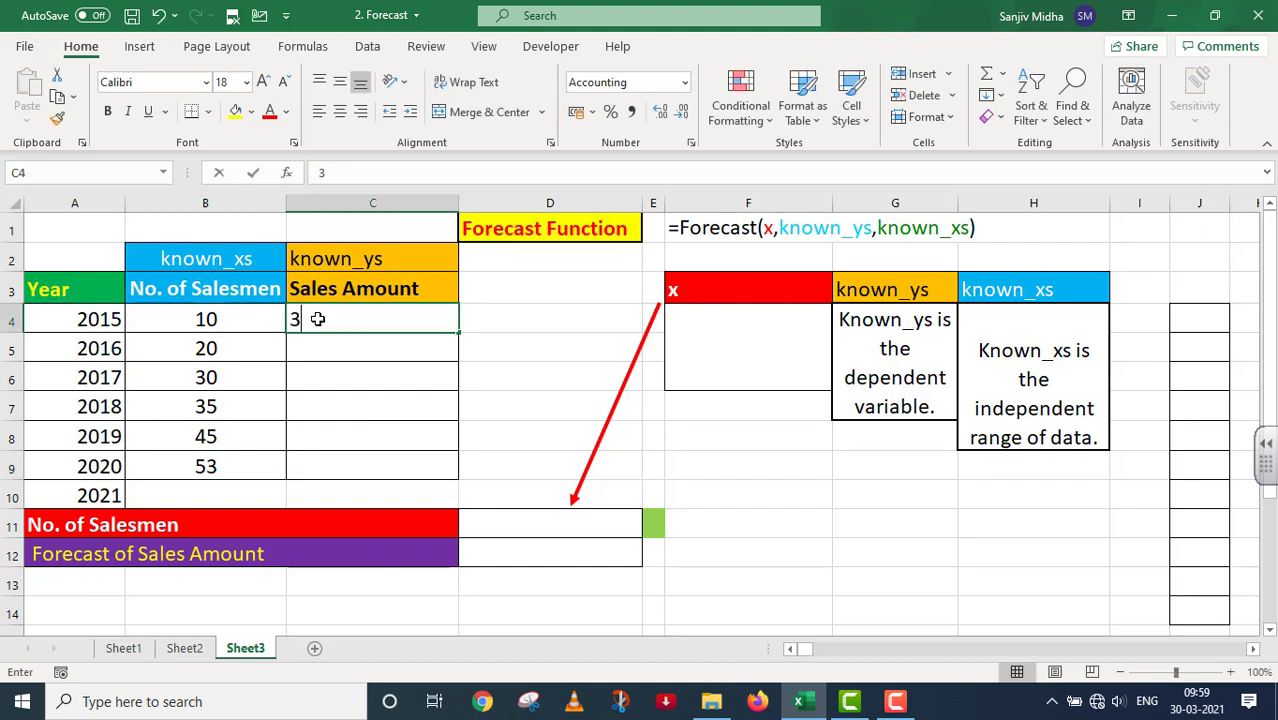
text(3)
key(BackSpace)
key(BackSpace)
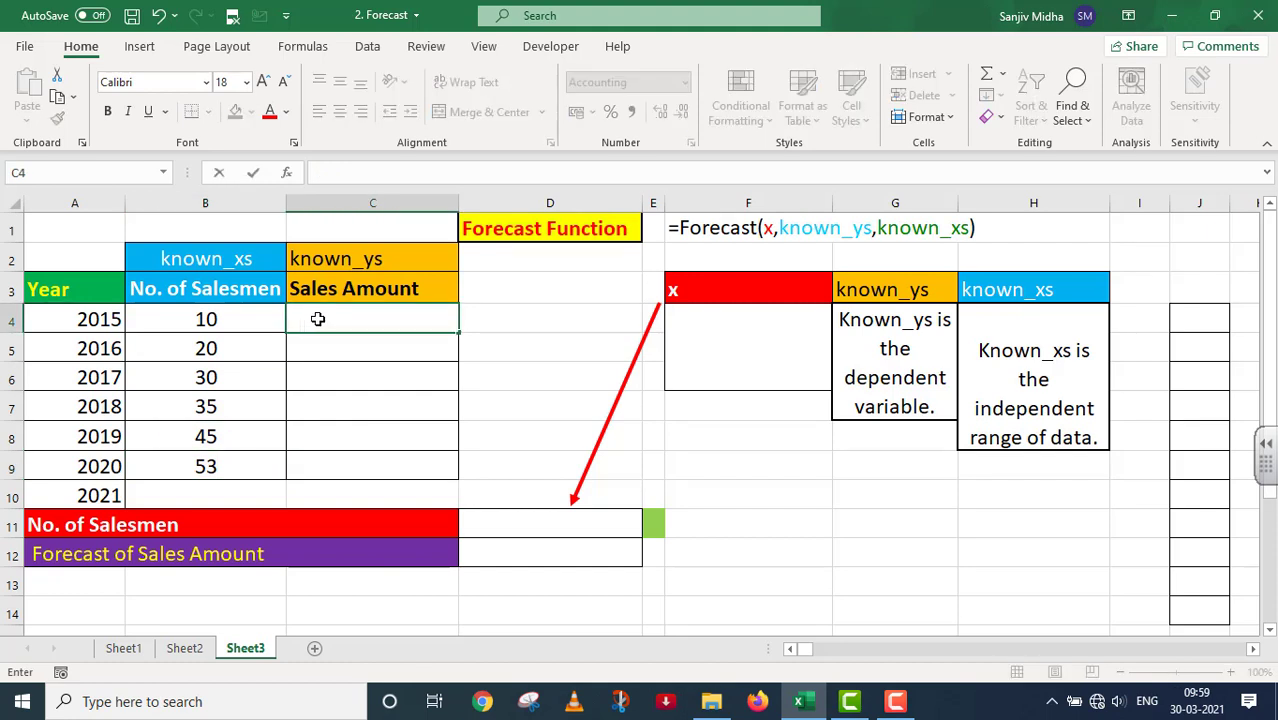
text(500)
text(000)
click(333, 346)
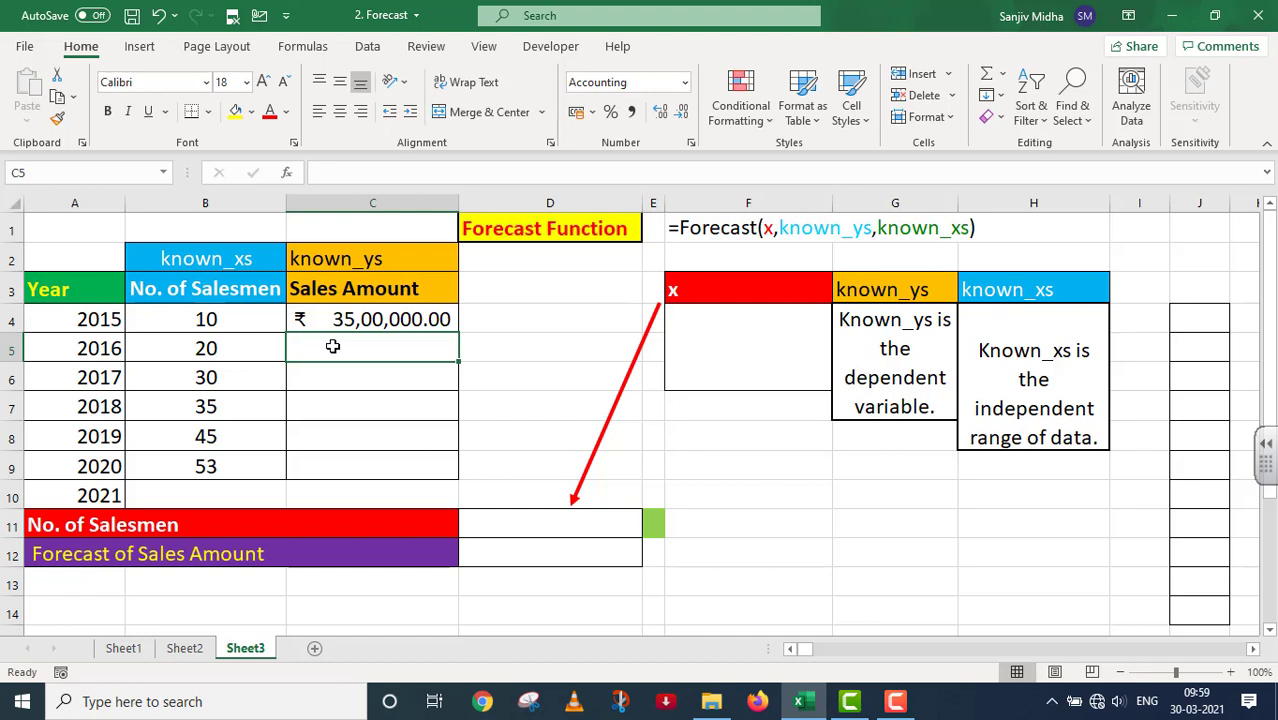
text(4800)
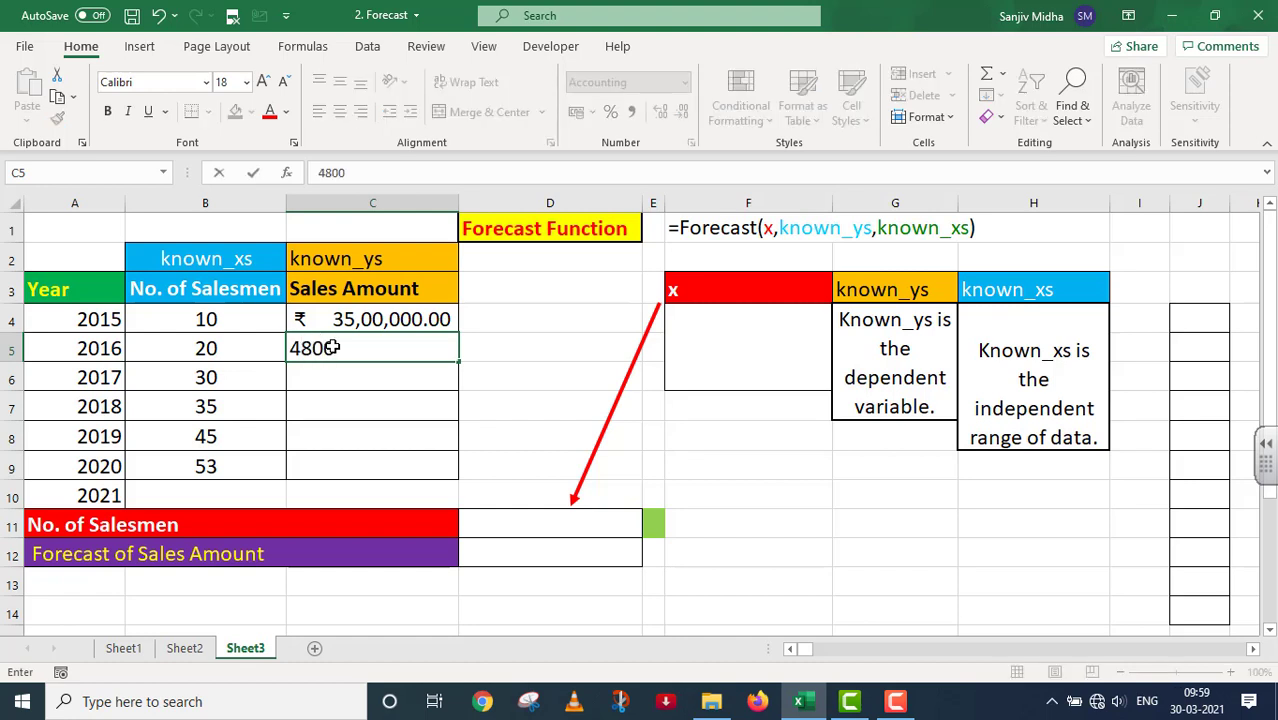
text(000)
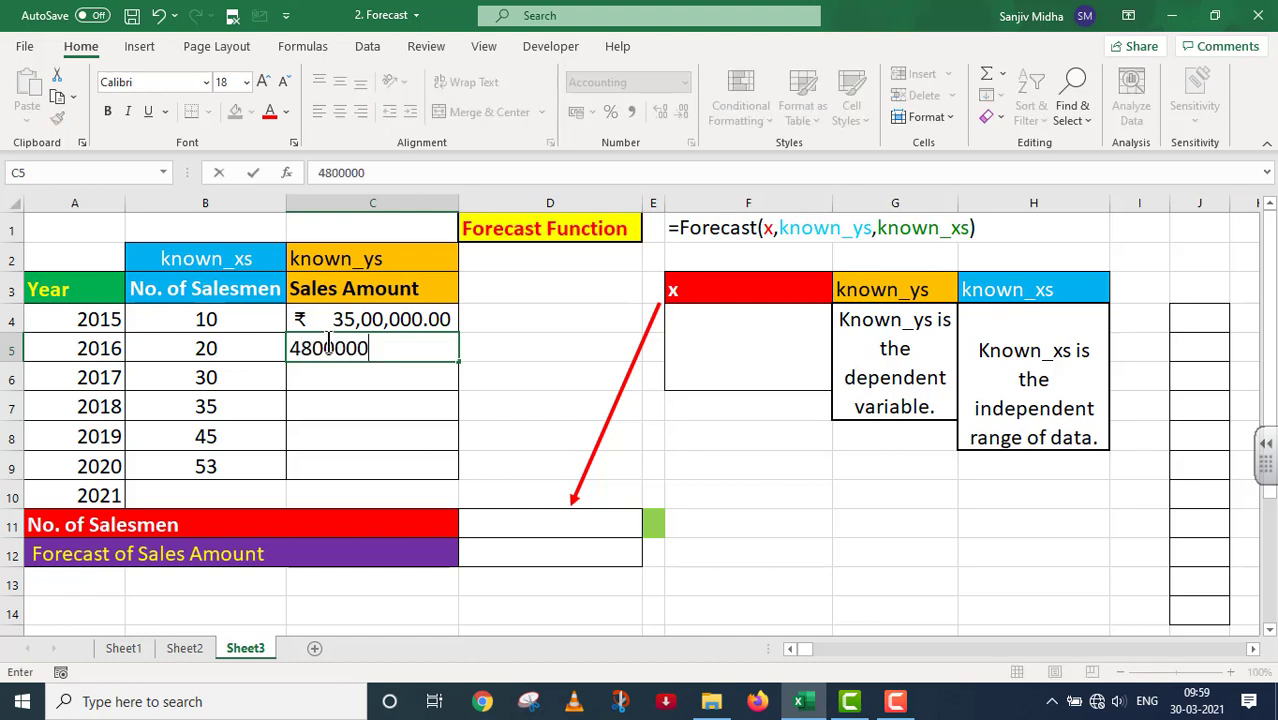
click(346, 370)
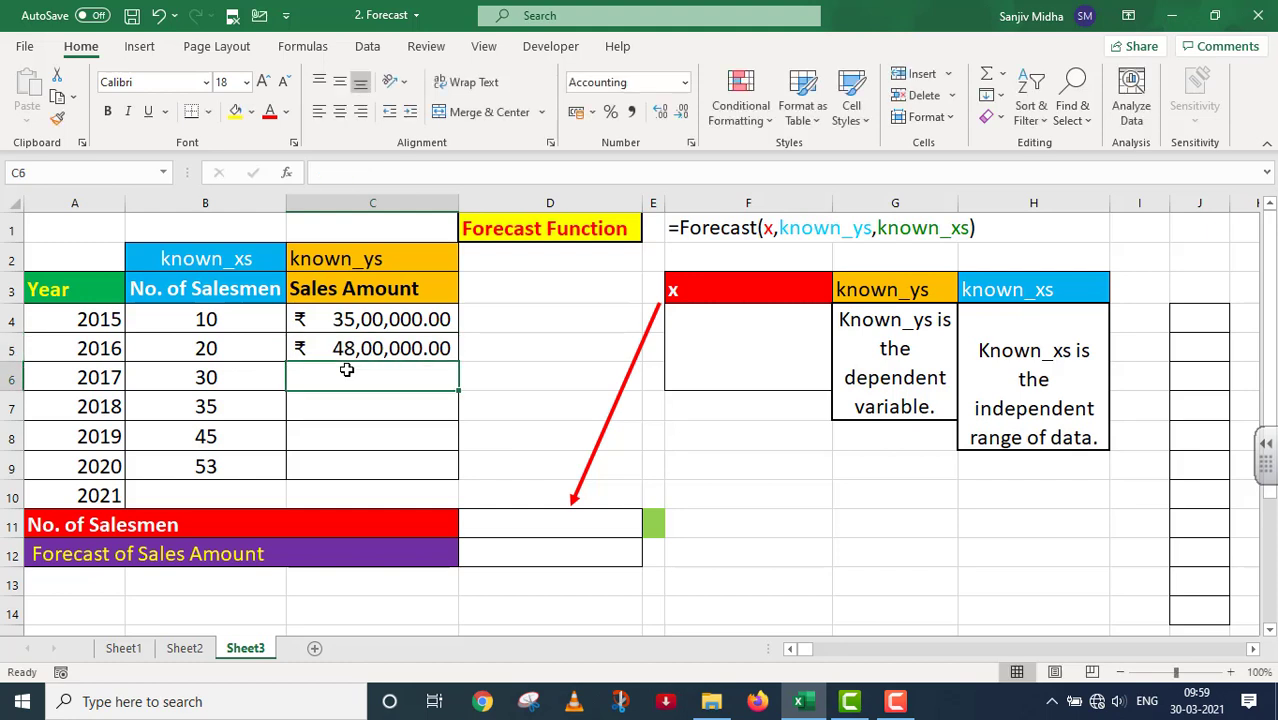
- Enter sales amounts 6300000, 7300000, 7800000 and 8500000 into C6:C9
text(630000)
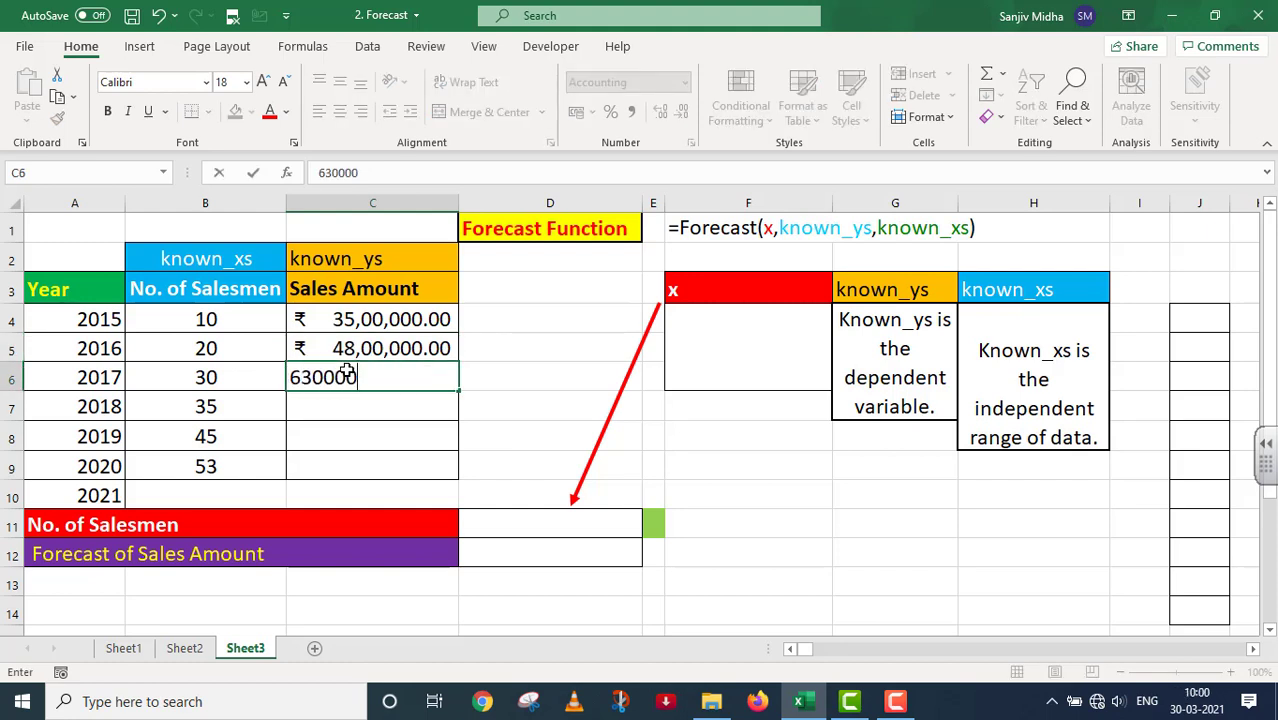
text(0)
click(383, 400)
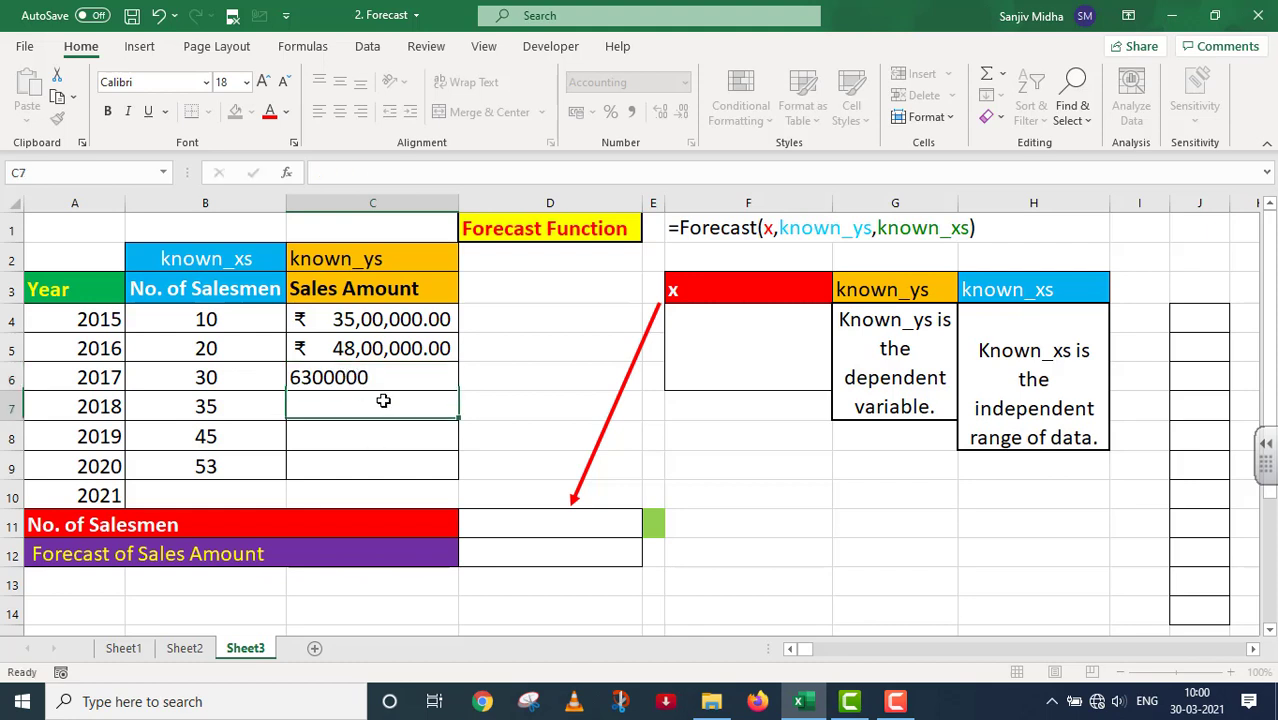
text(7)
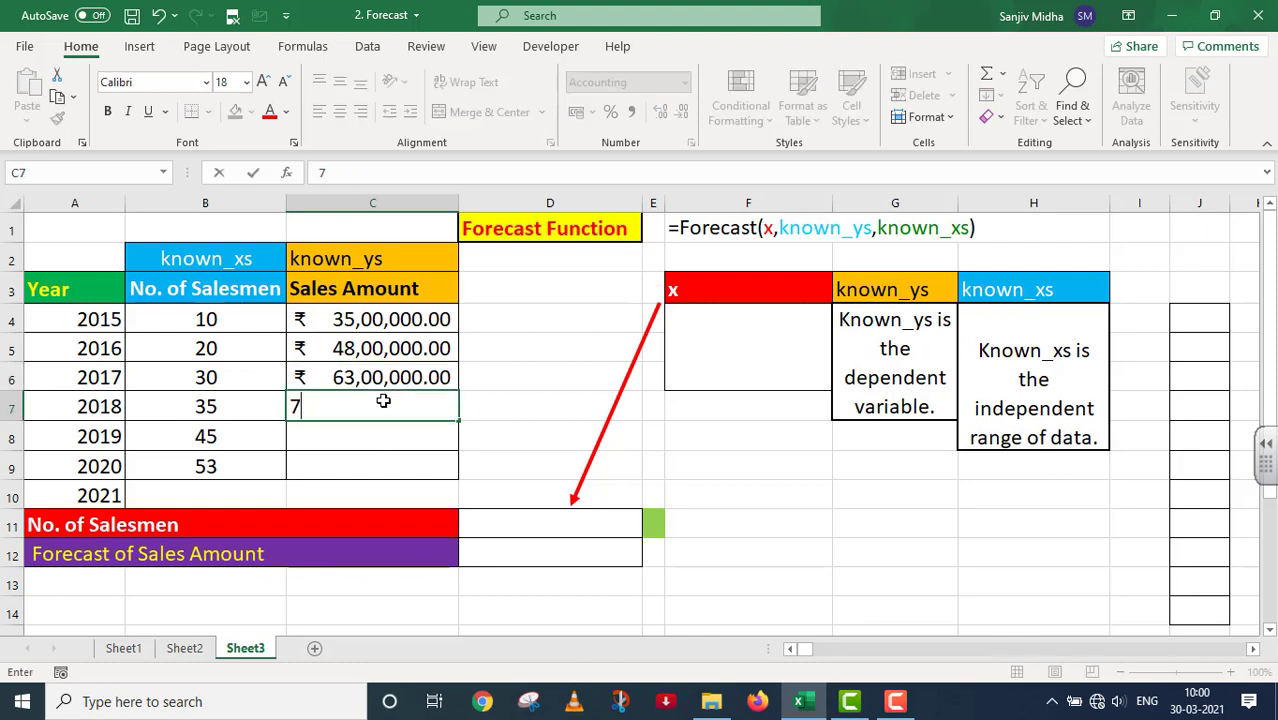
text(30000)
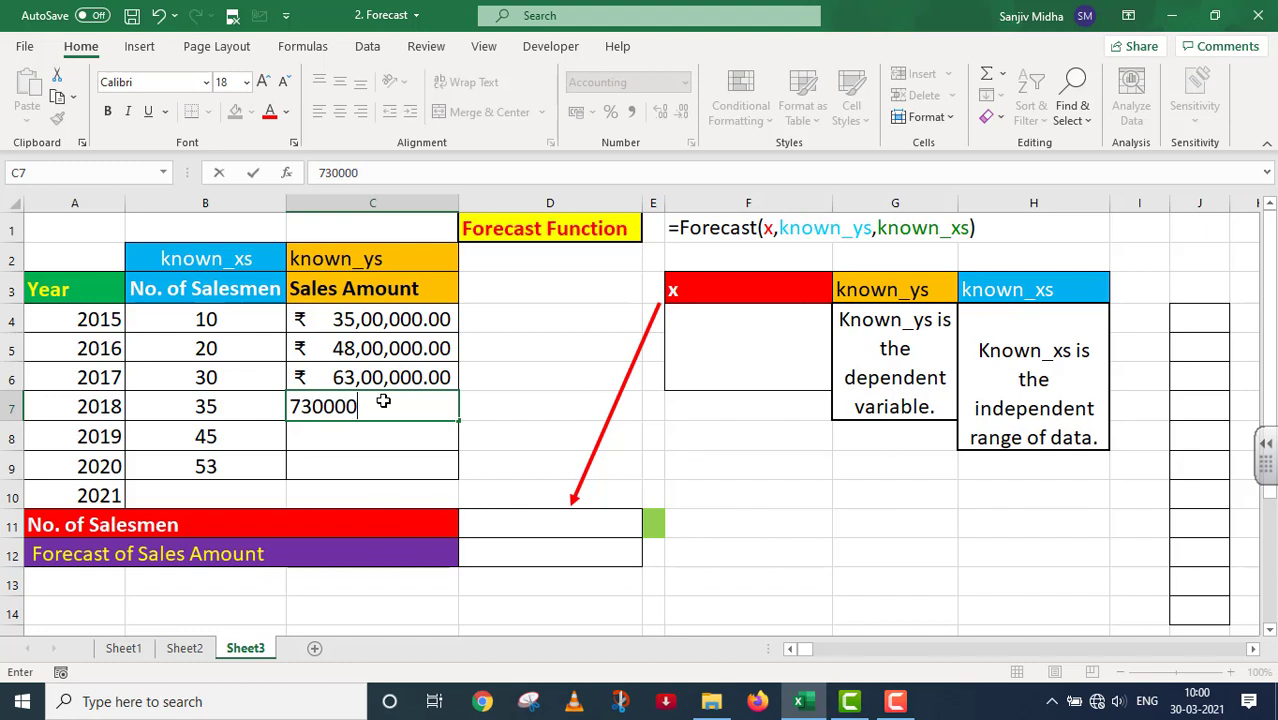
text(0)
click(412, 437)
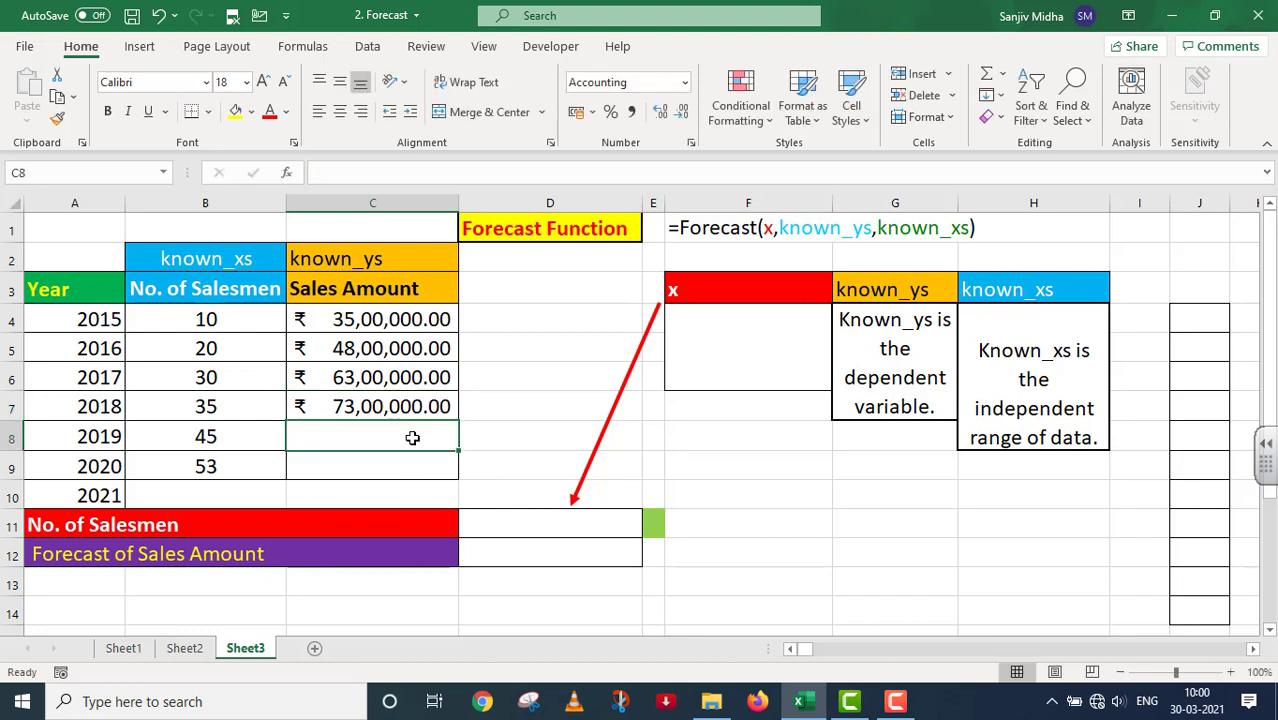
text(7800000)
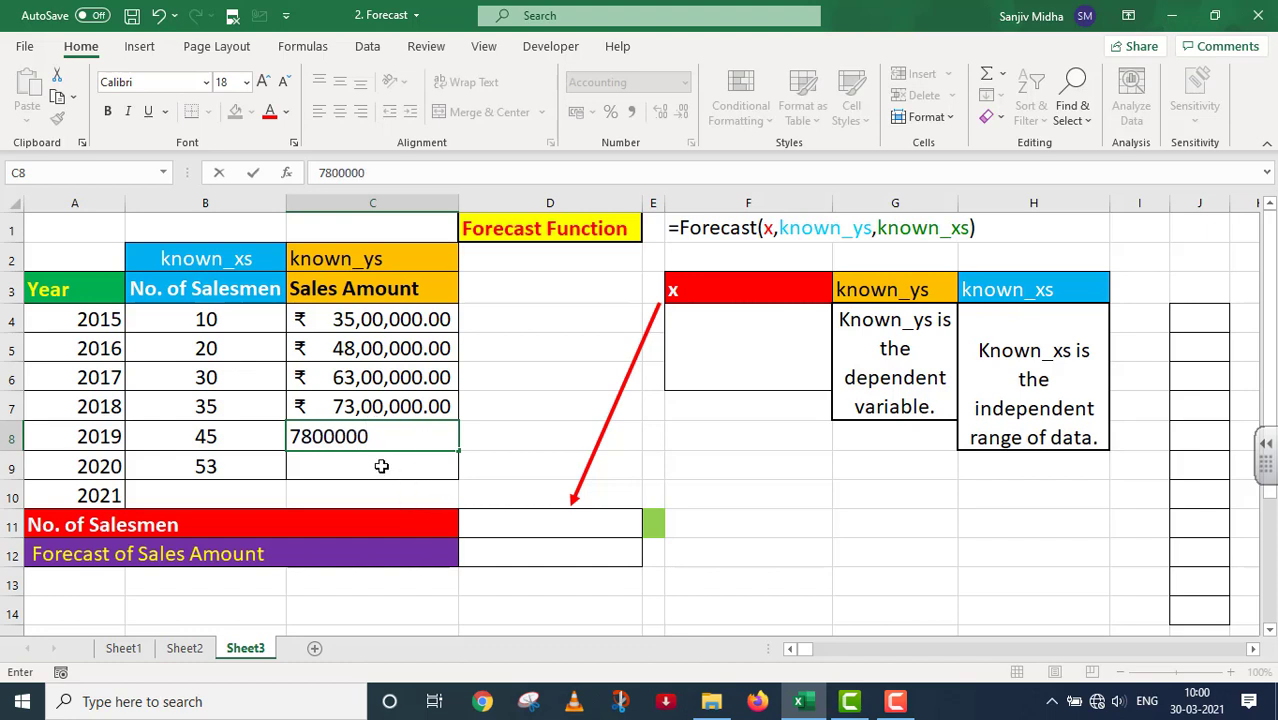
click(375, 467)
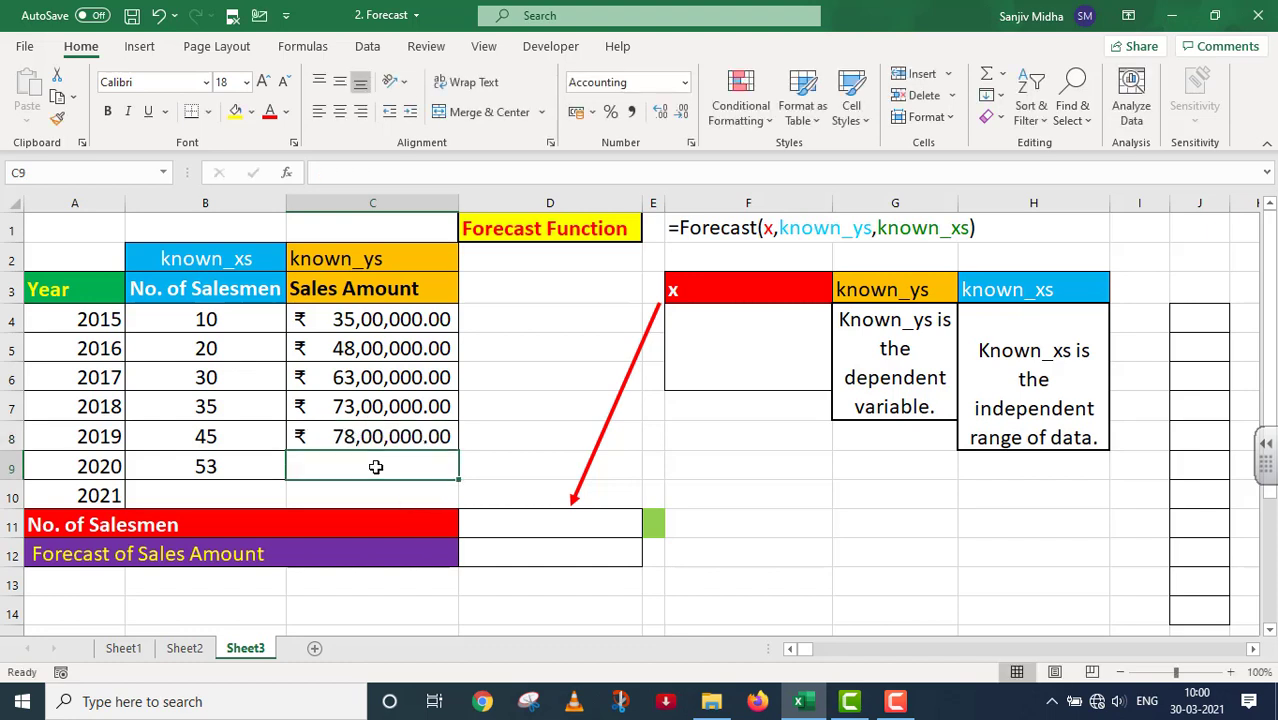
text(8500000)
key(ctrl+Return)
click(511, 469)
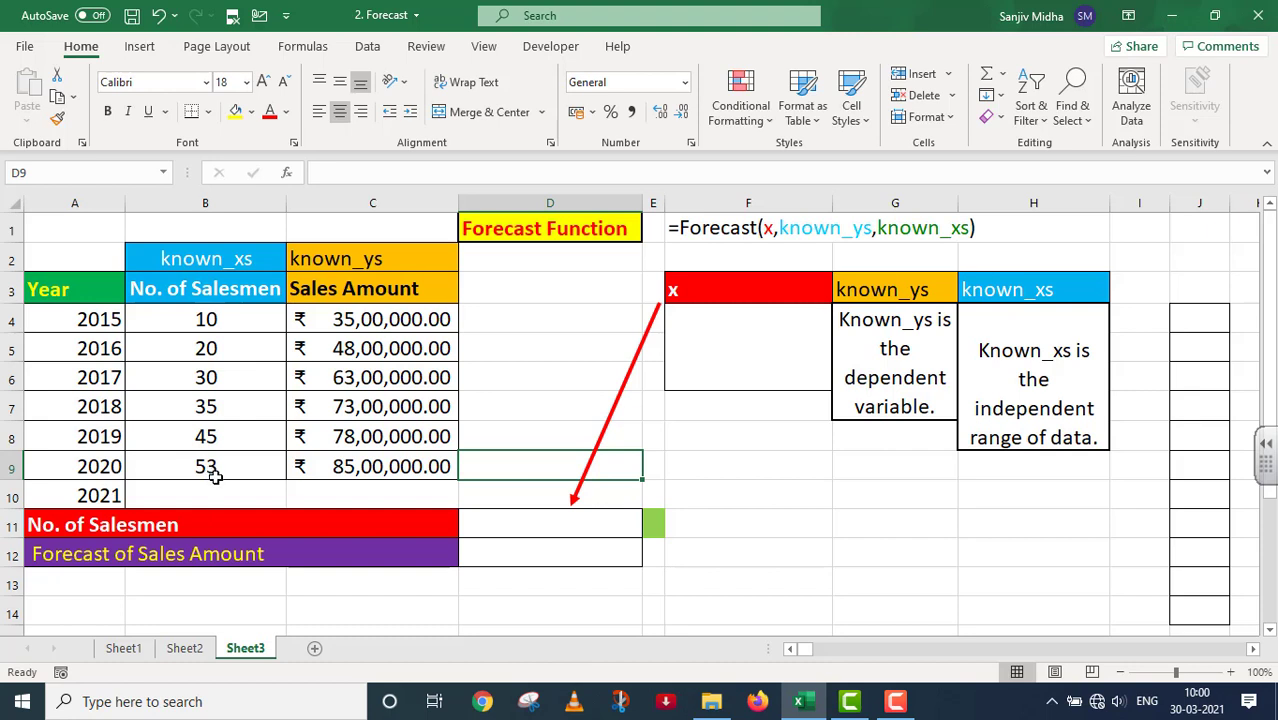
- Fill J4:J14 with the salesmen count series 54 through 64
click(1194, 318)
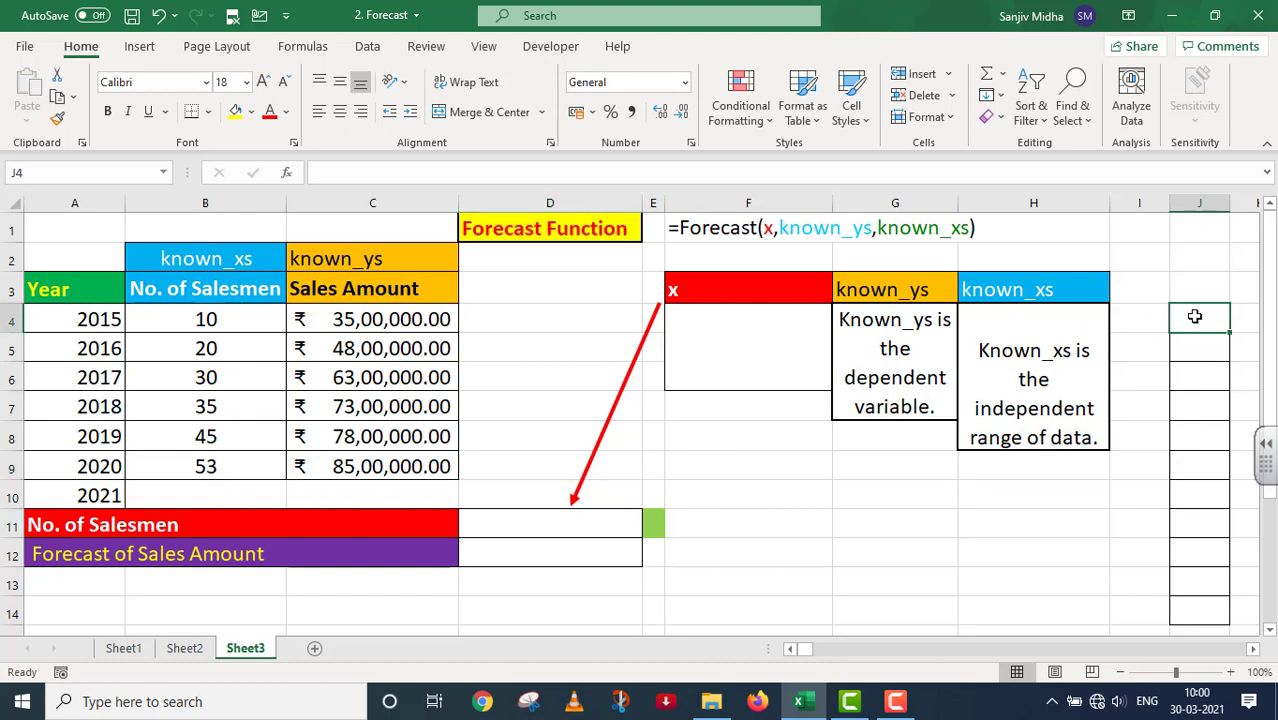
text(54)
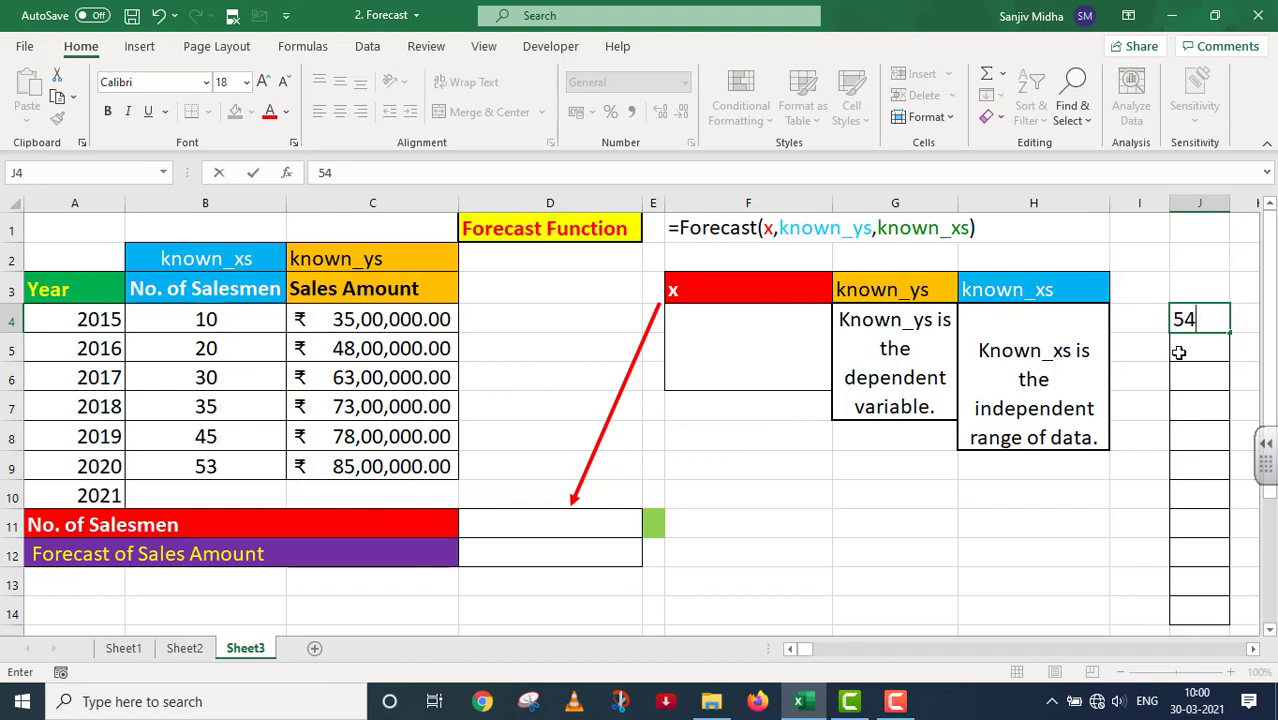
click(1179, 352)
text(55)
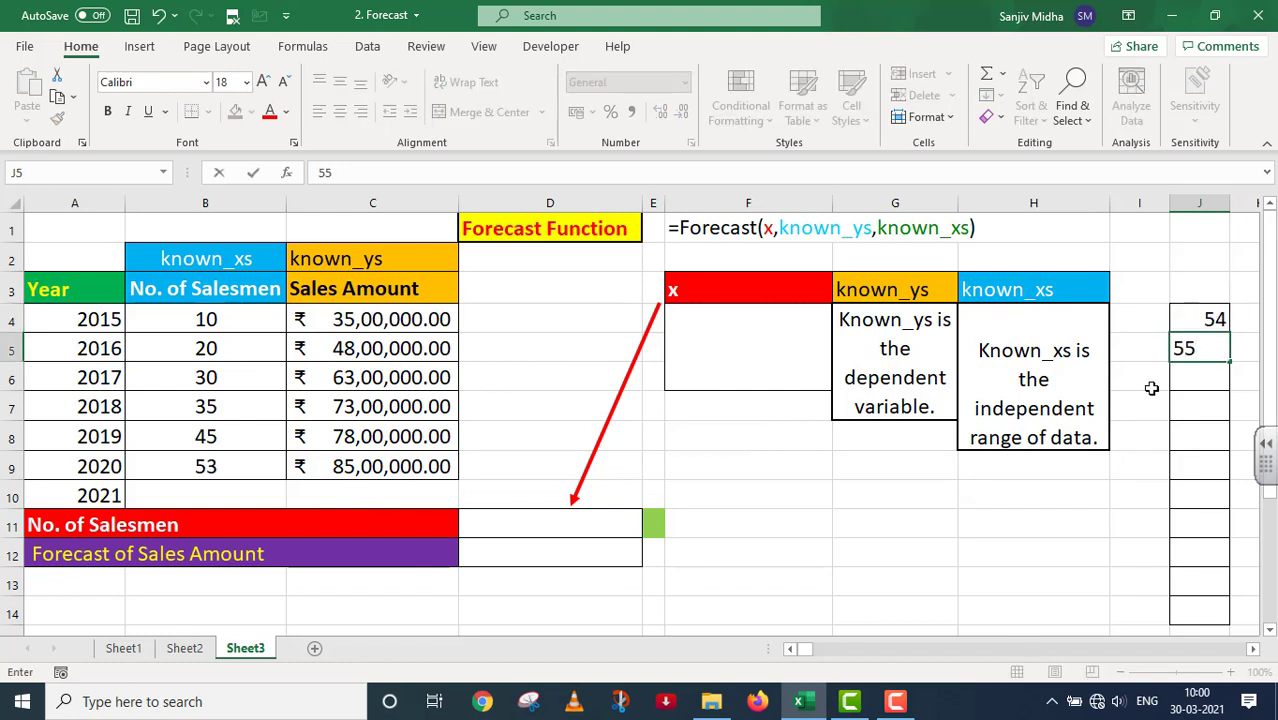
click(1147, 396)
mouse_move(1197, 324)
mouse_down()
mouse_move(1213, 346)
mouse_move(1239, 624)
mouse_up()
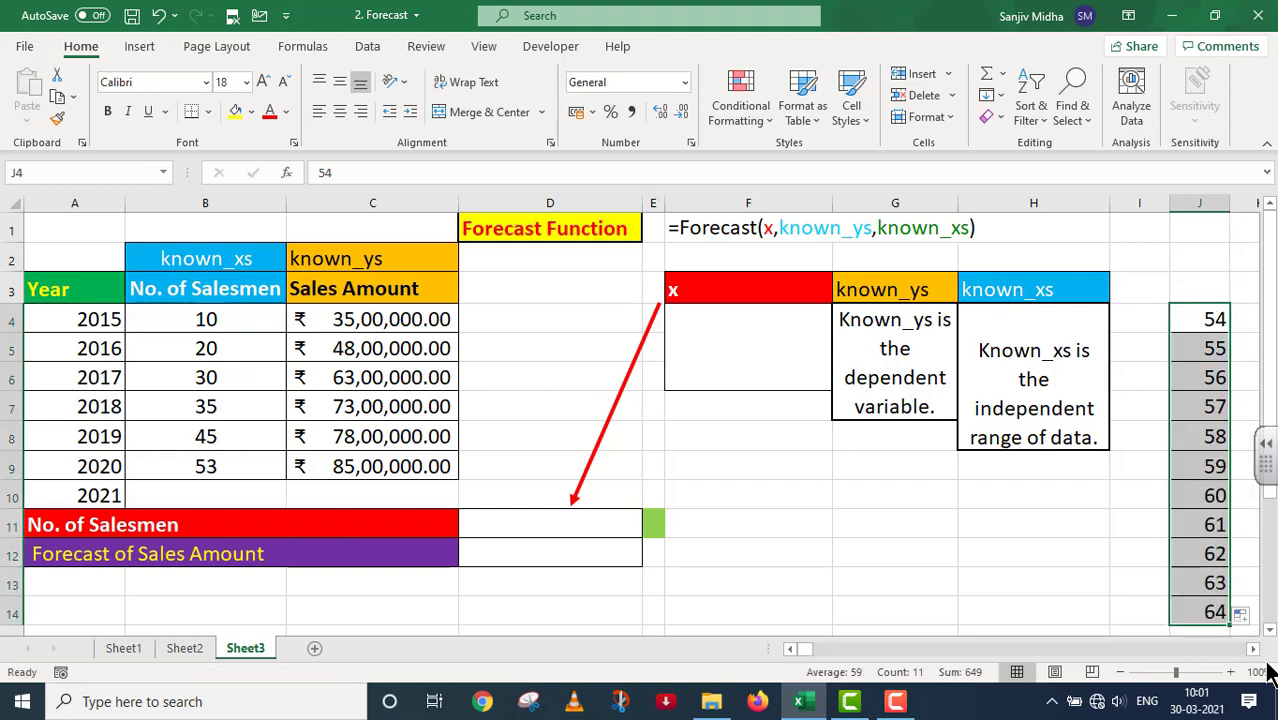
click(205, 495)
click(542, 520)
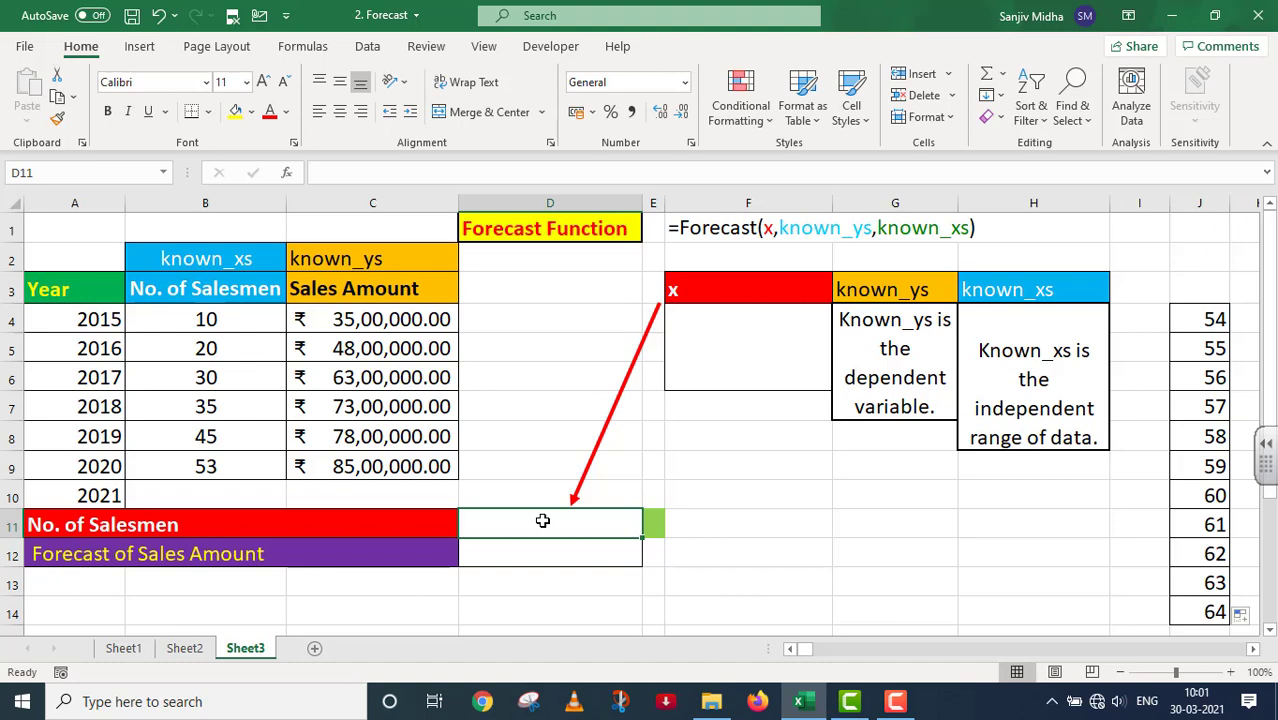
- Give D11 a List data validation using the column J counts as source
click(378, 55)
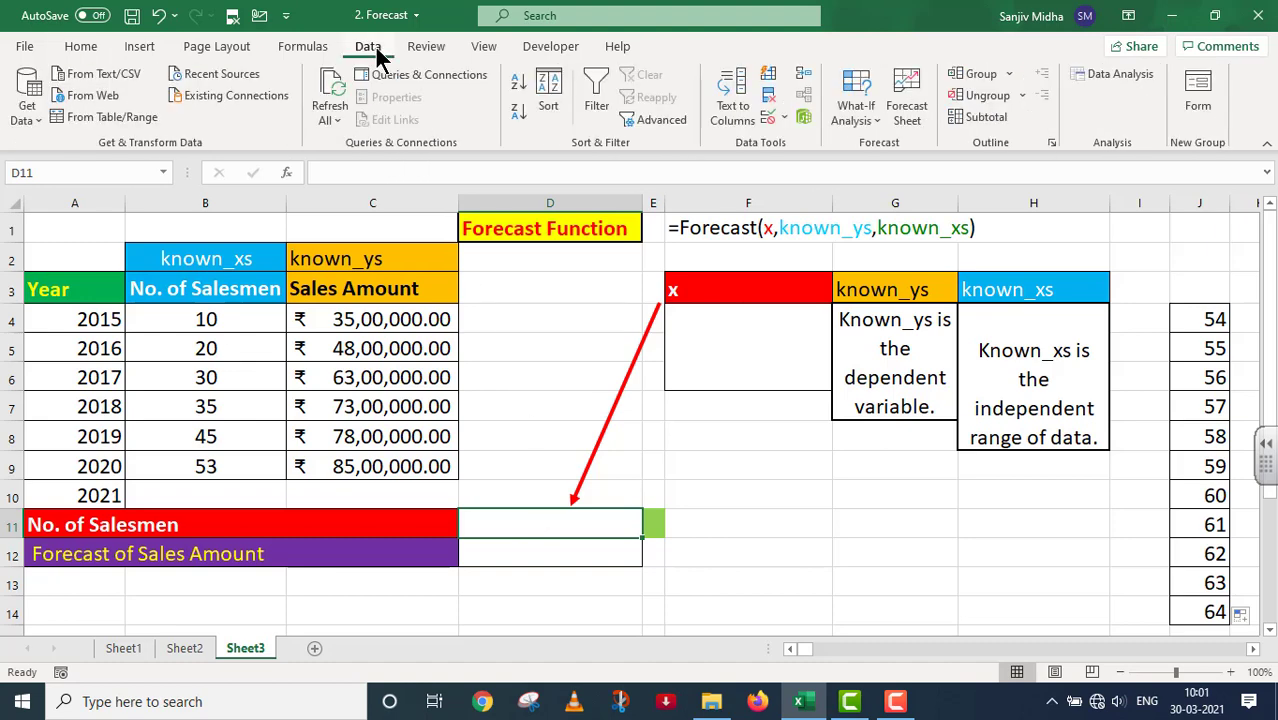
click(786, 118)
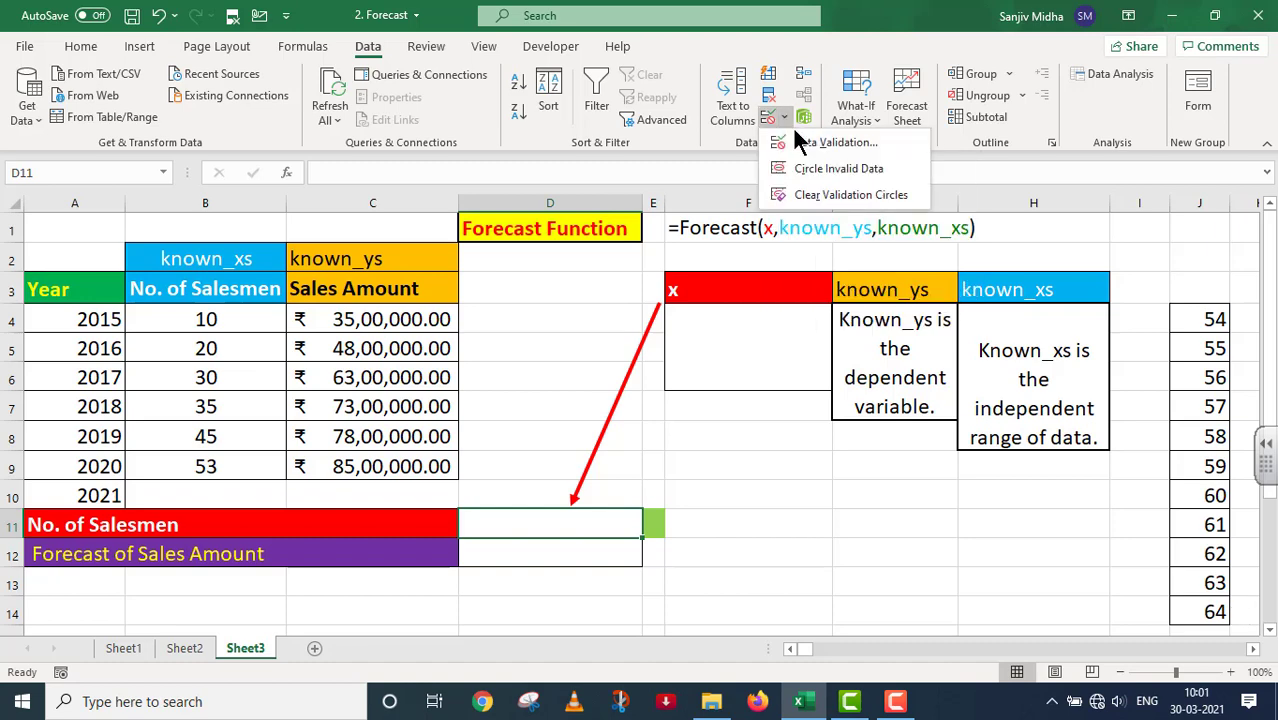
click(813, 140)
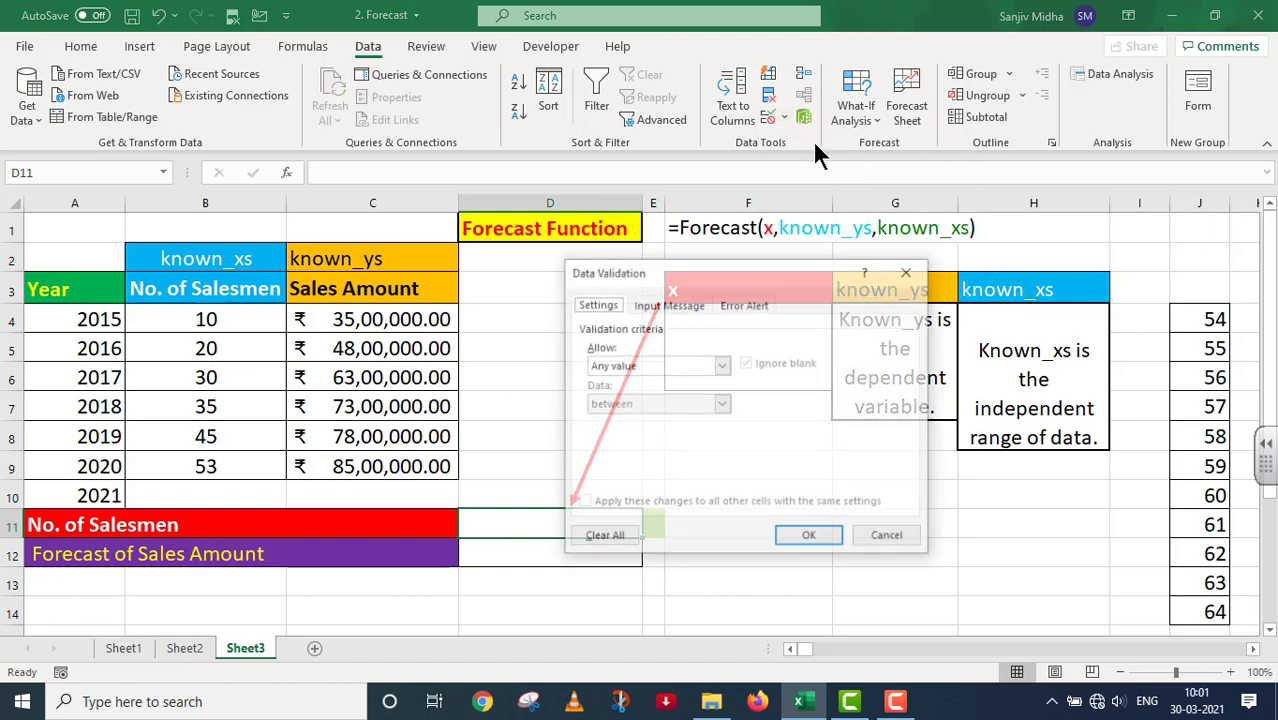
click(722, 365)
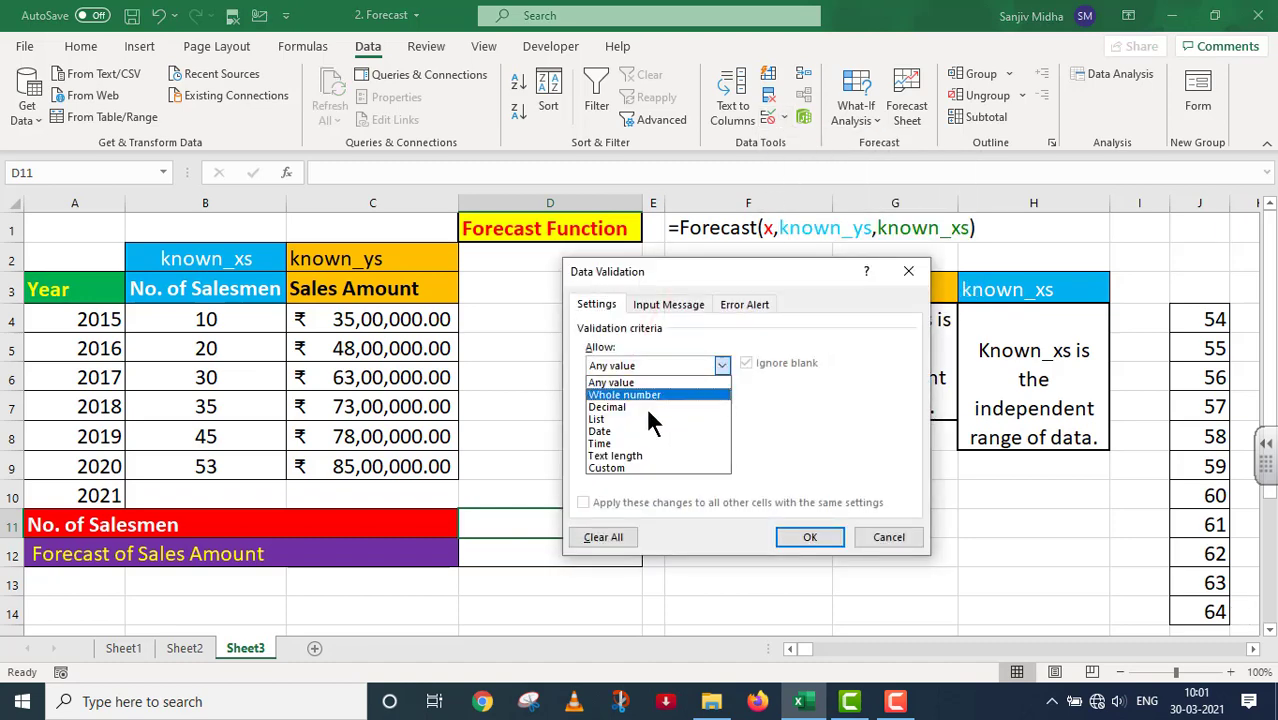
click(608, 418)
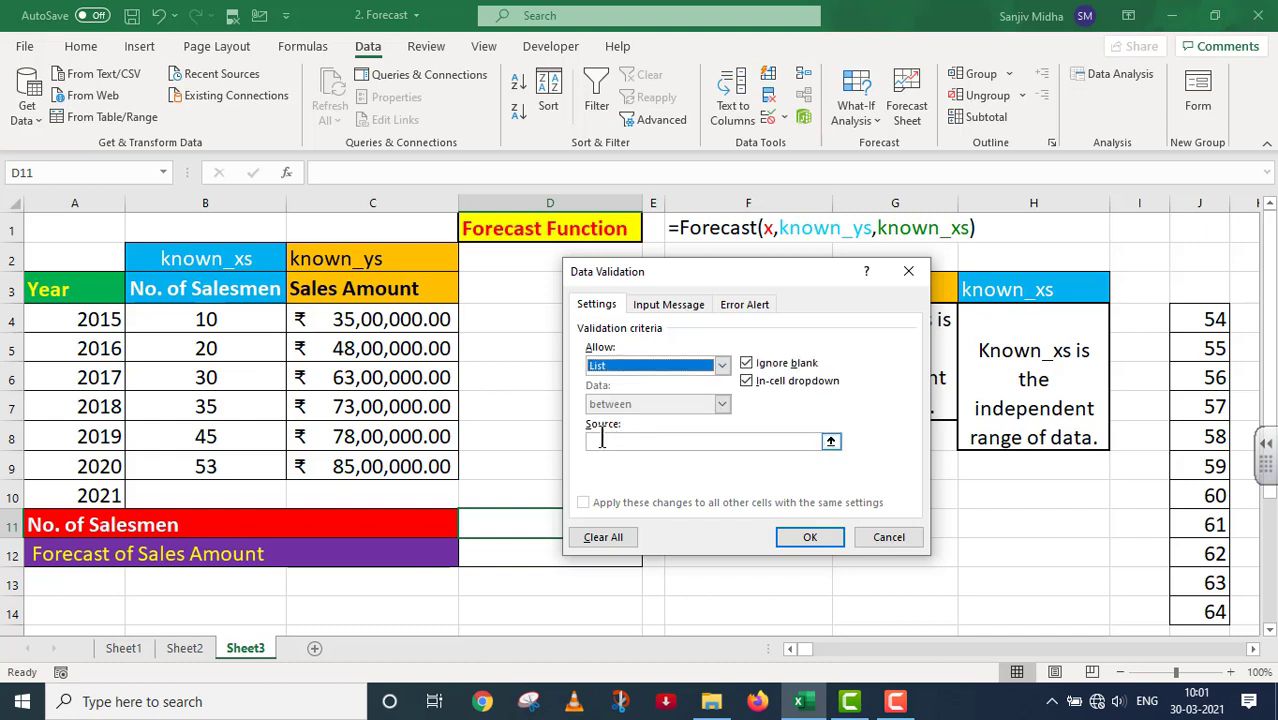
drag(1212, 316, 1215, 612)
click(803, 536)
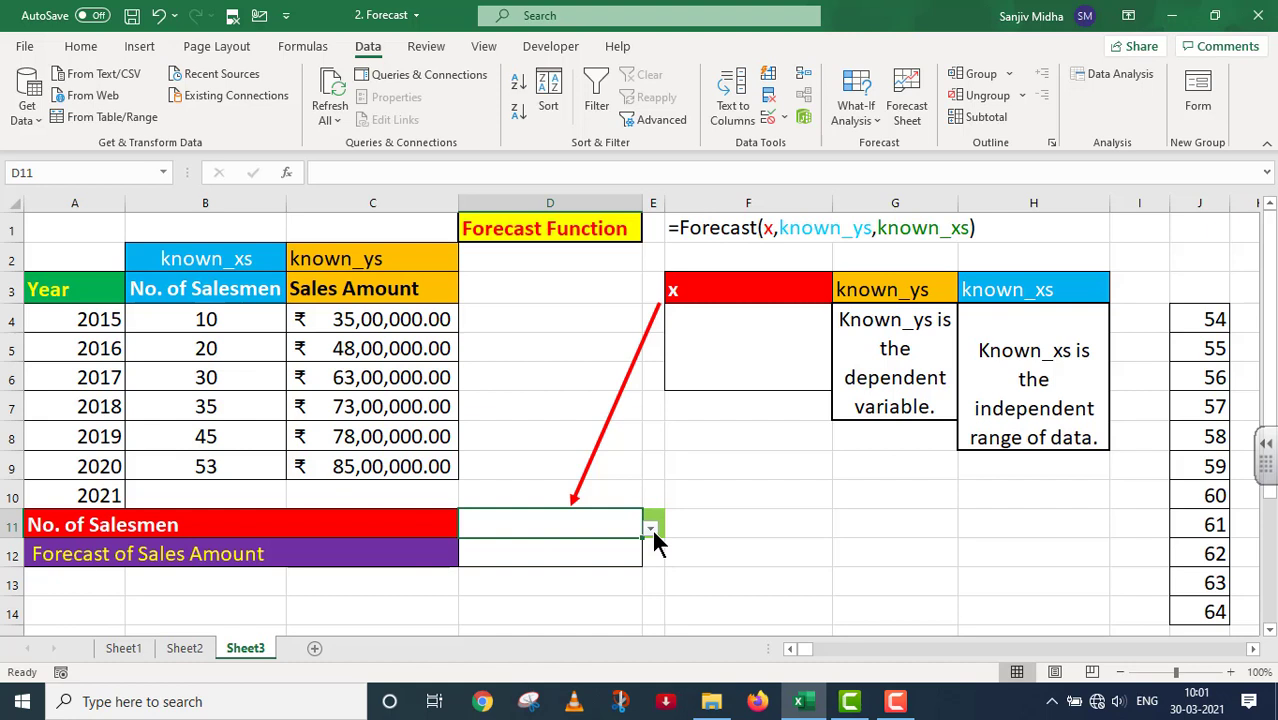
- Write 'No. of Salesmen for which value is to be predicted.' under the x header in F4
click(702, 316)
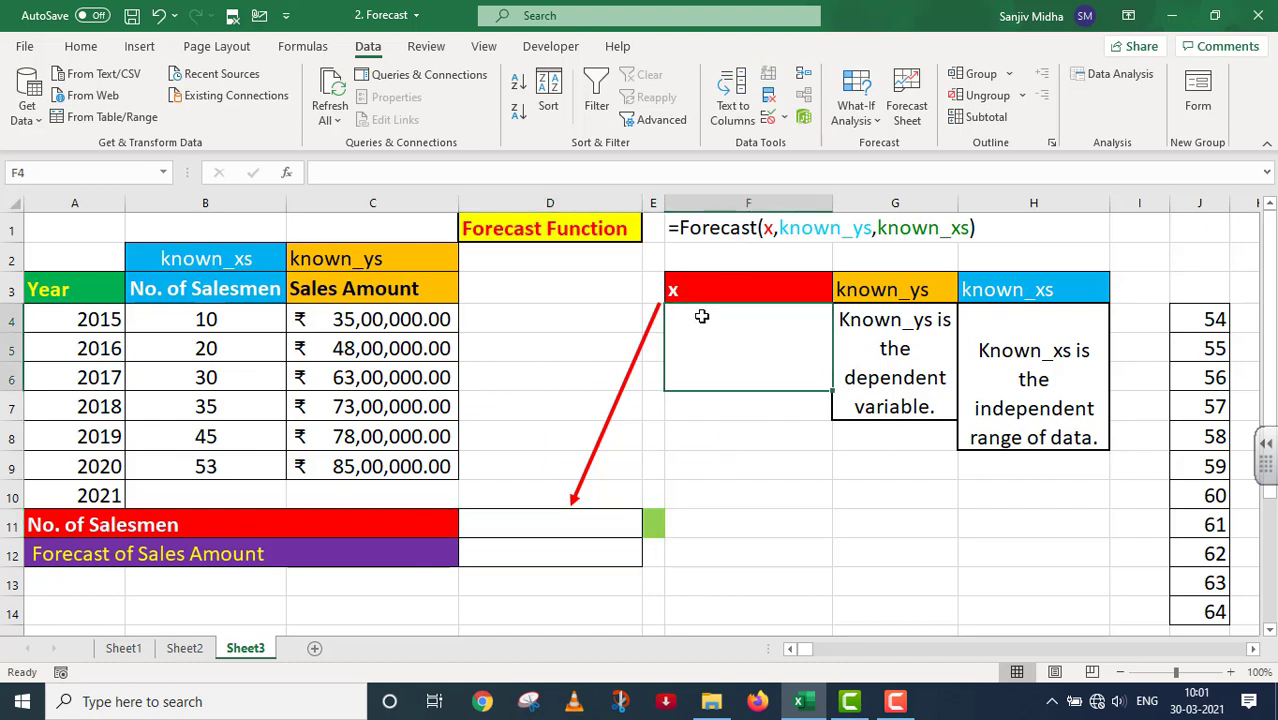
text(No. of Salesmen for)
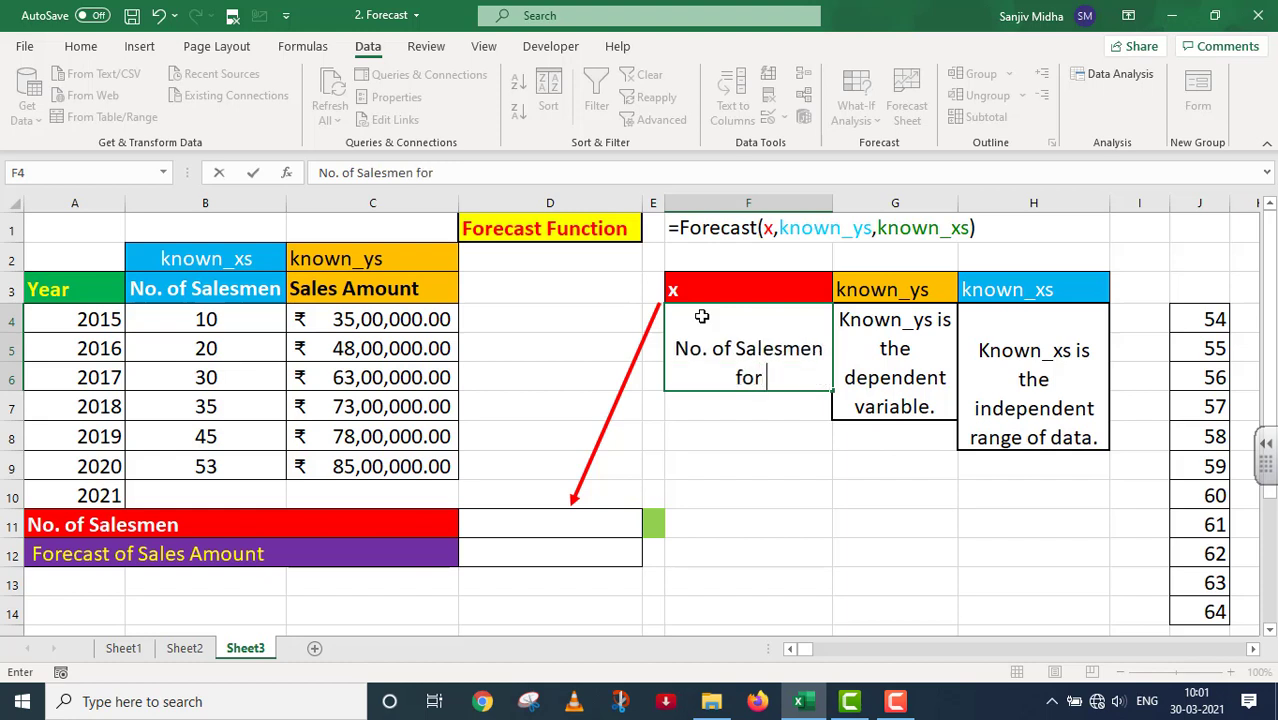
text( which )
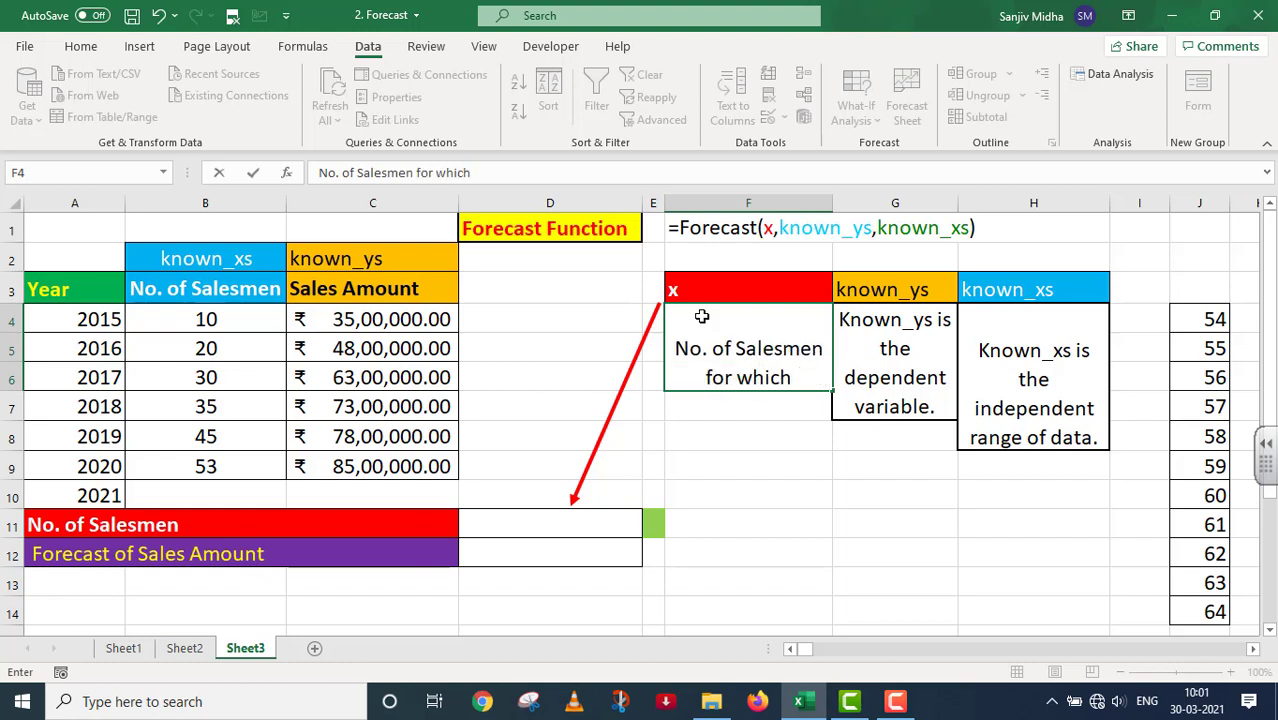
text(value is to be predicted)
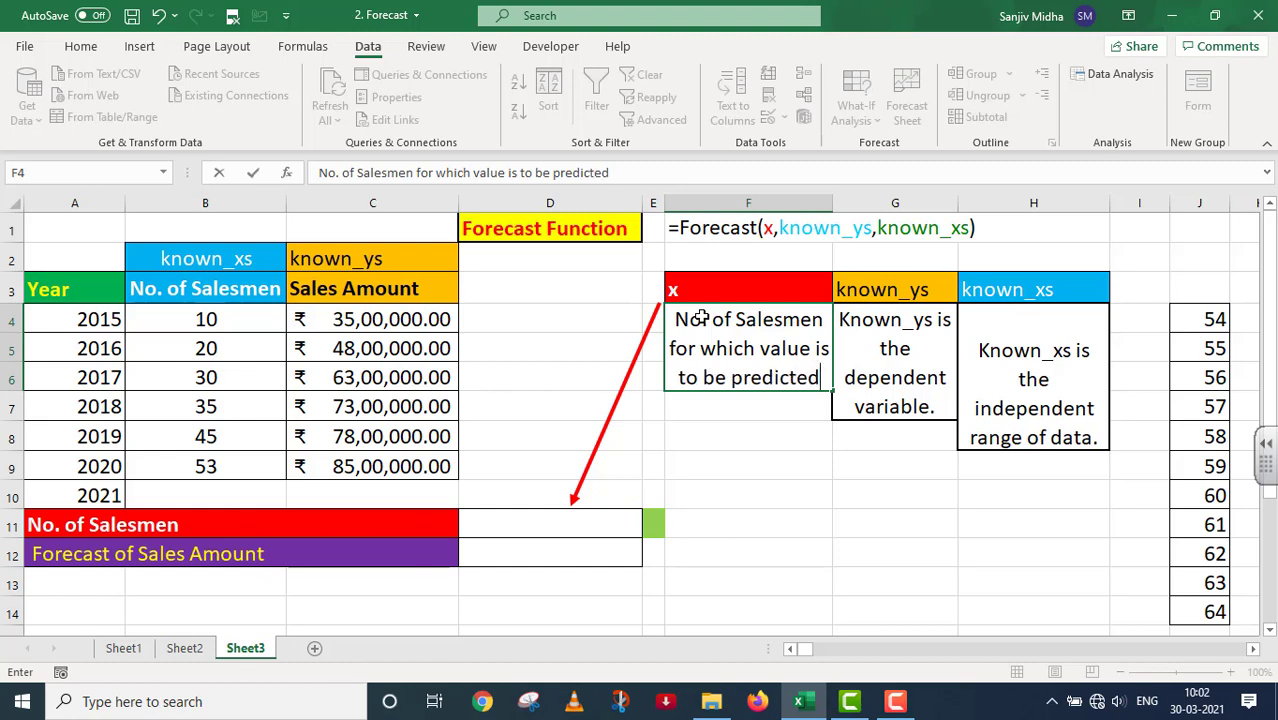
text(.)
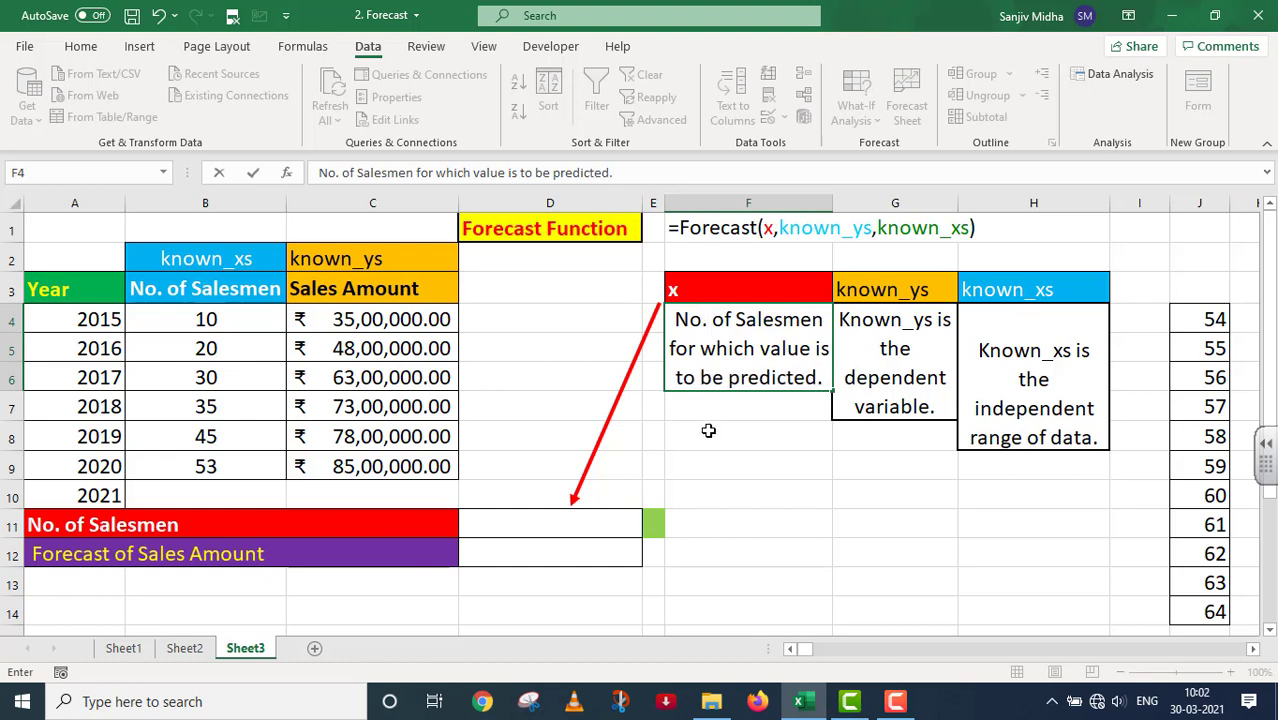
- Choose 58 salesmen in D11 from its dropdown list
click(487, 522)
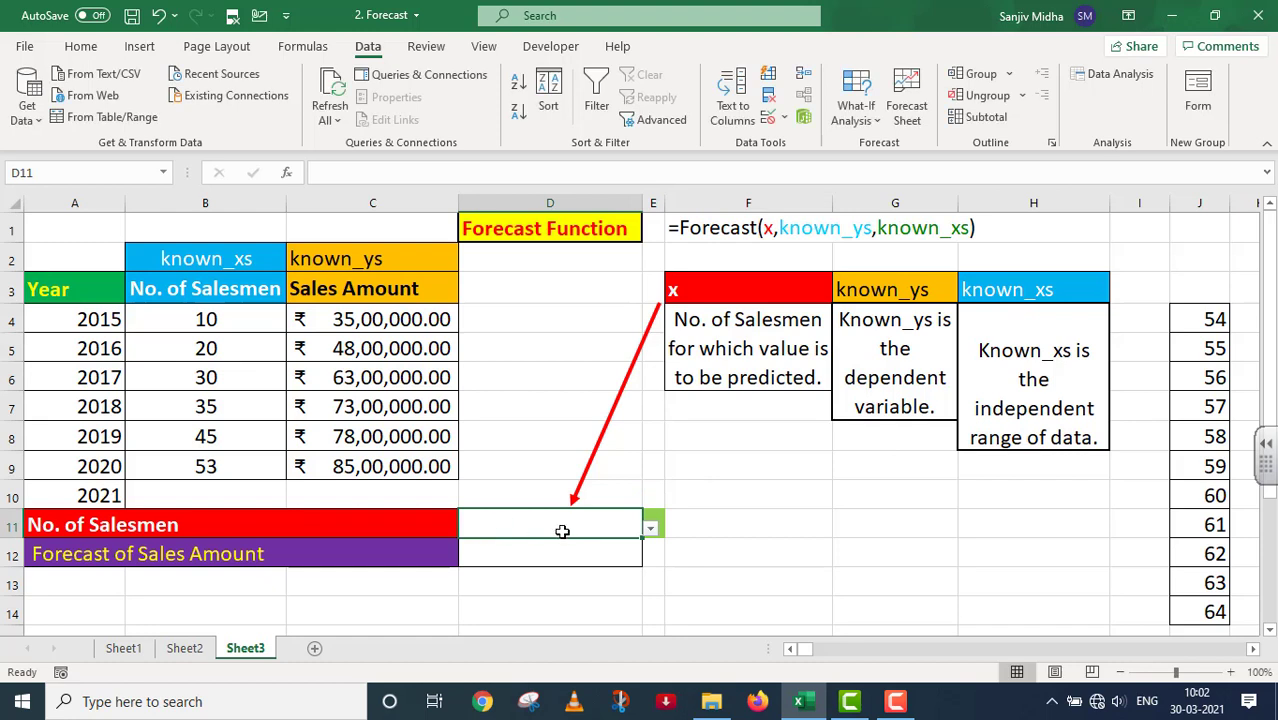
click(650, 532)
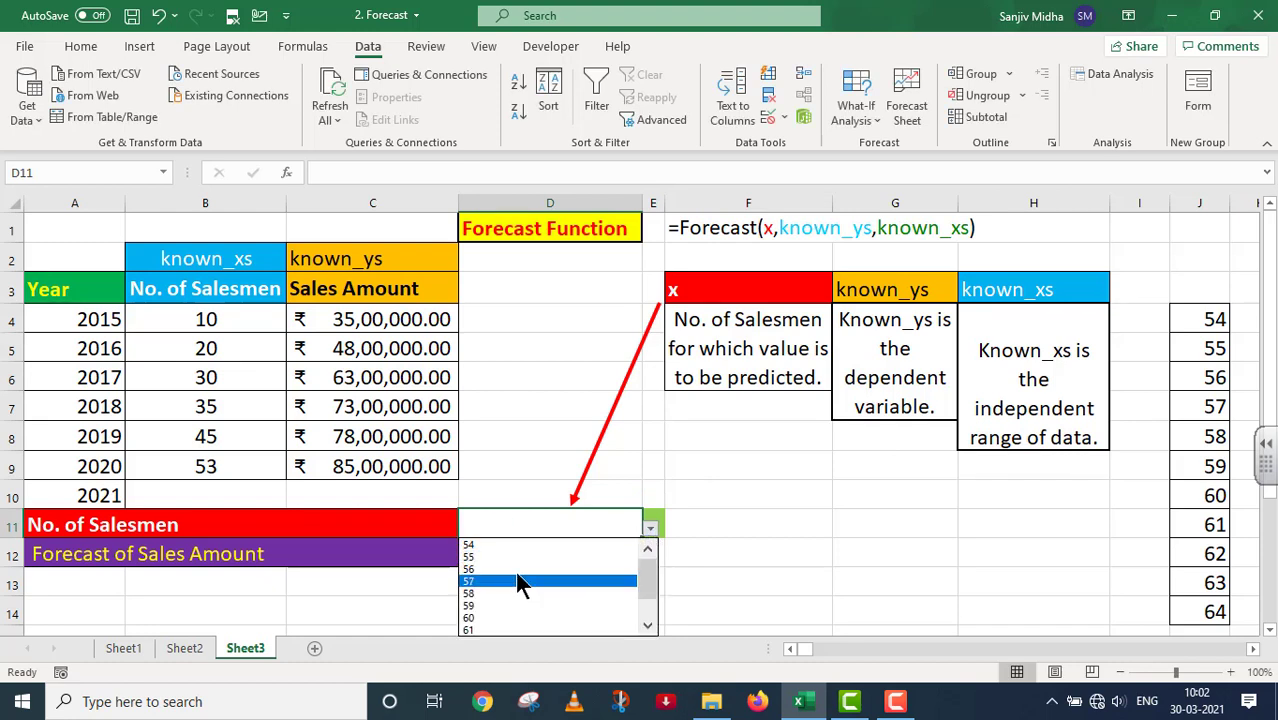
click(510, 557)
click(650, 532)
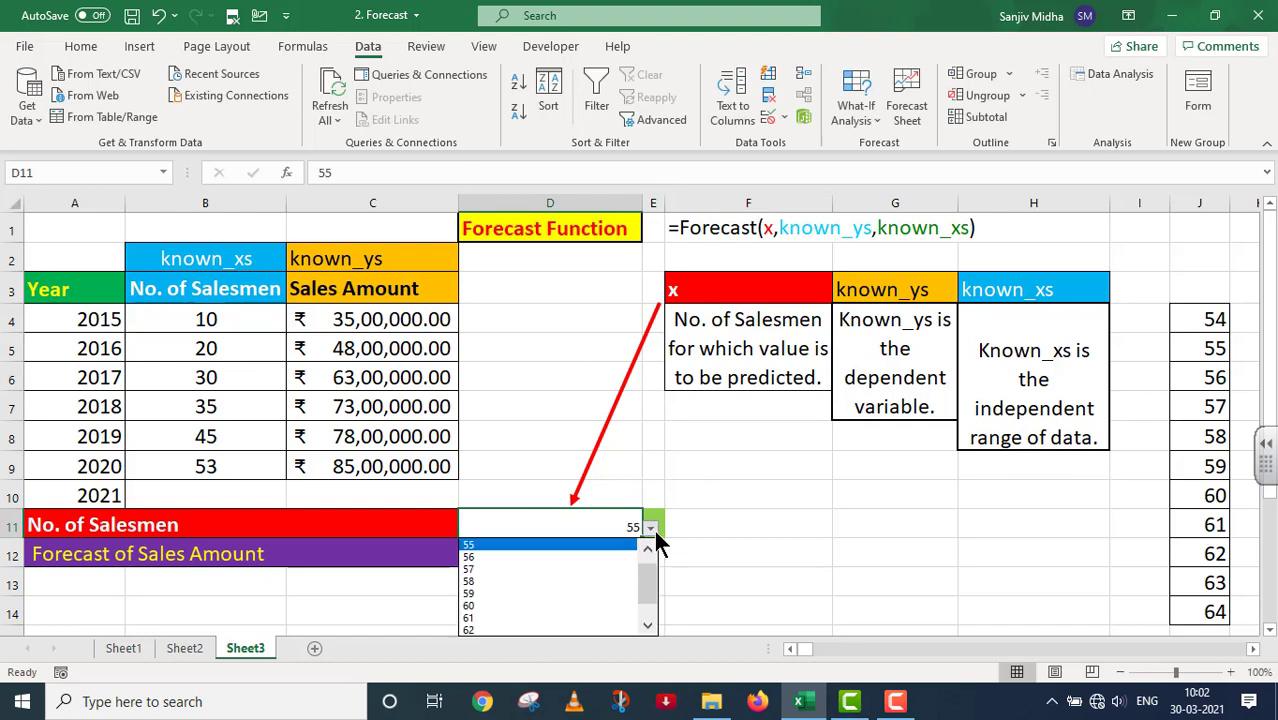
click(542, 592)
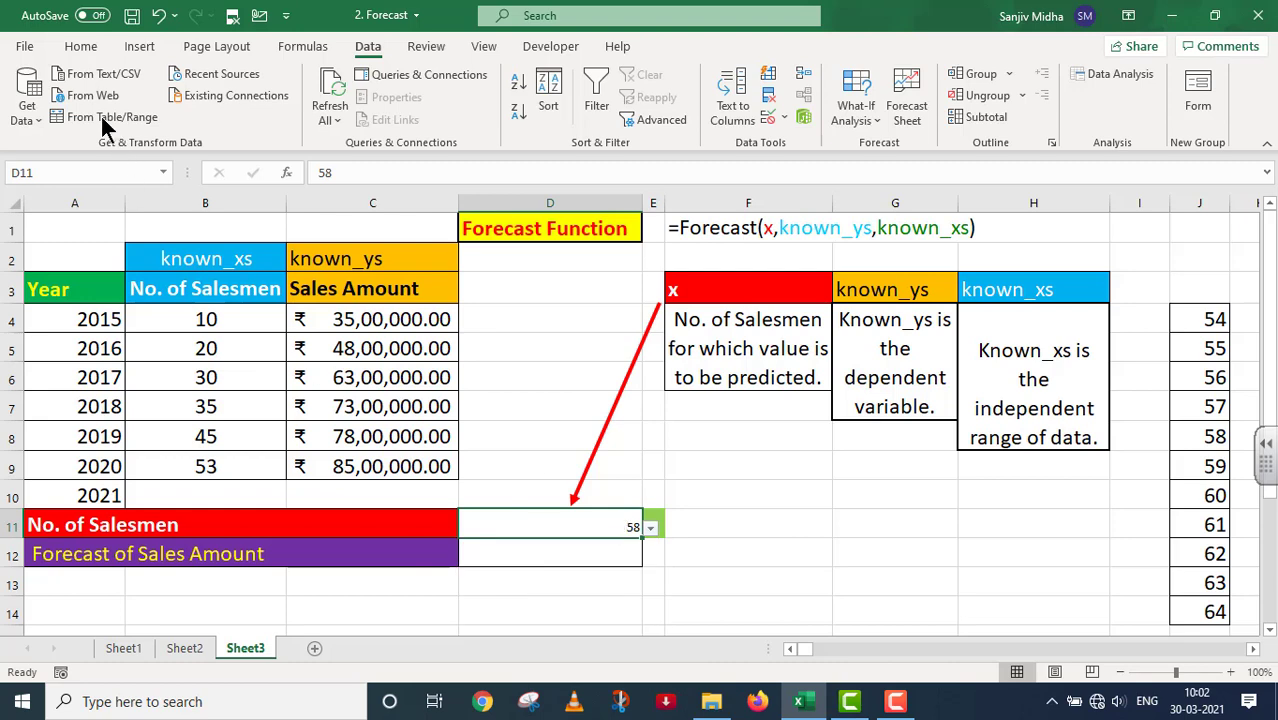
- Set D11's font size to 18
click(80, 48)
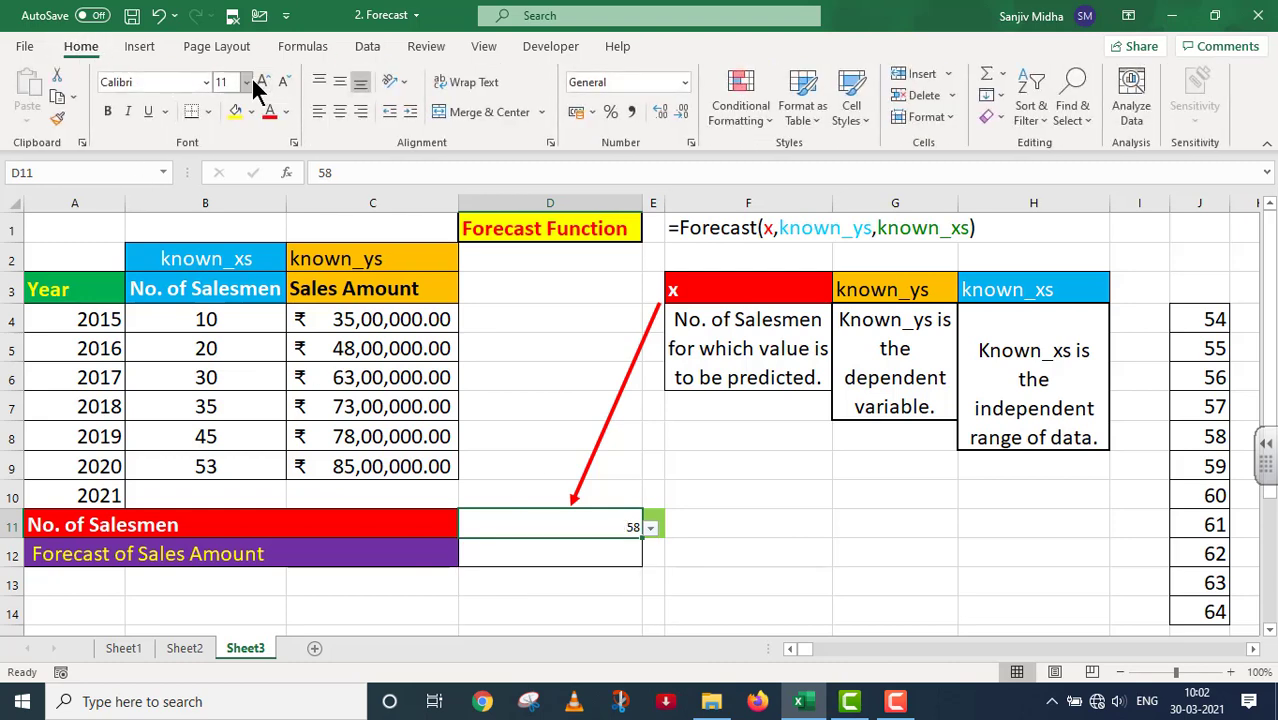
click(246, 84)
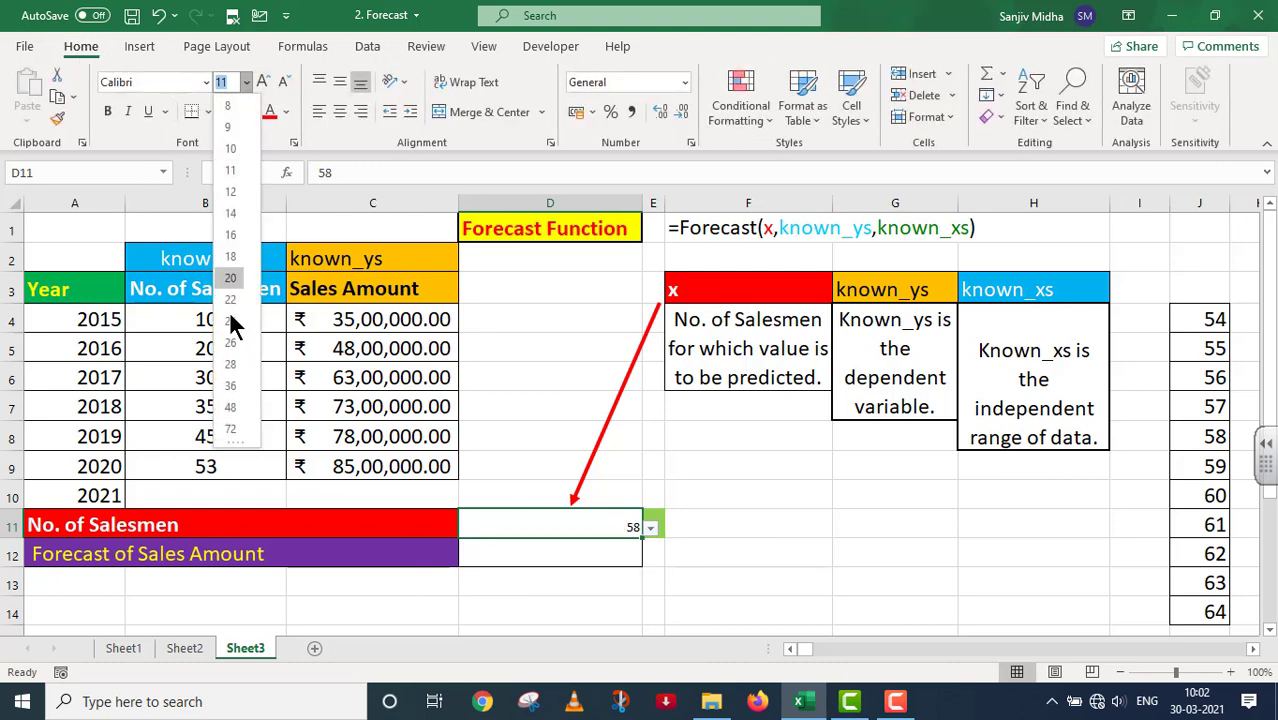
click(234, 262)
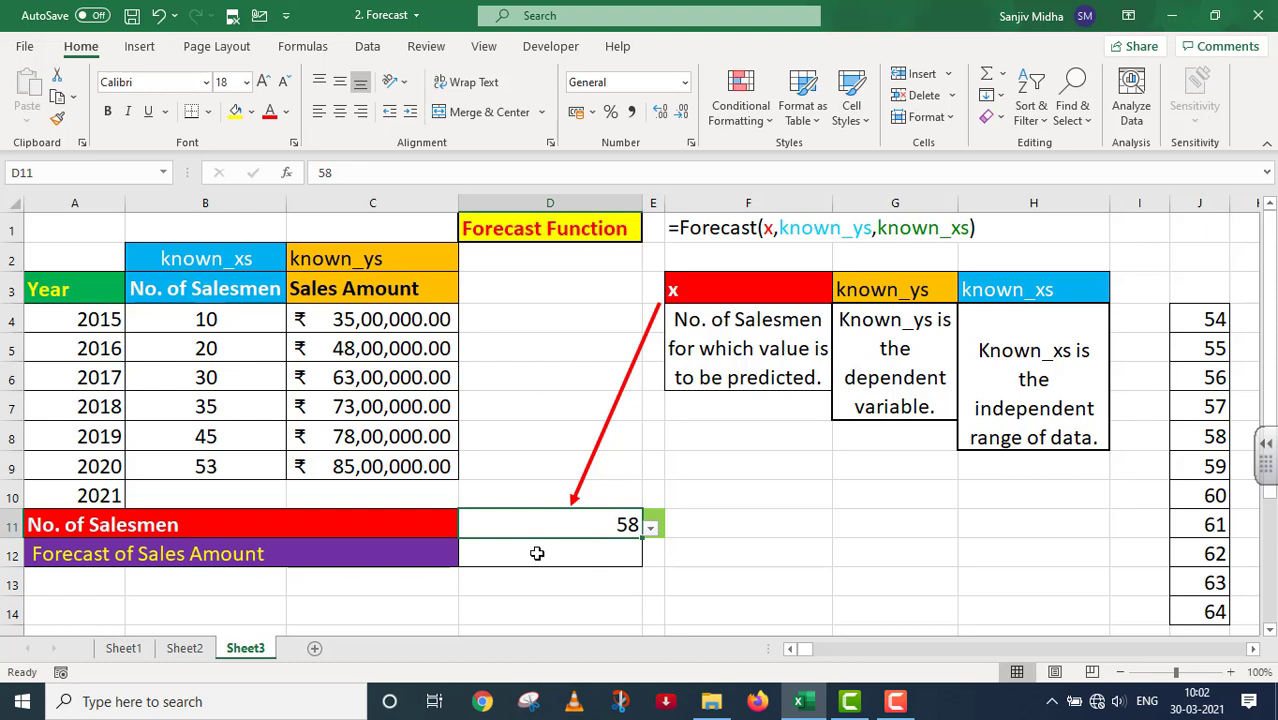
- Enter =FORECAST(D11,C4:C9,B4:B9) in D12, giving ₹ 94,28,115 for 58 salesmen
click(537, 553)
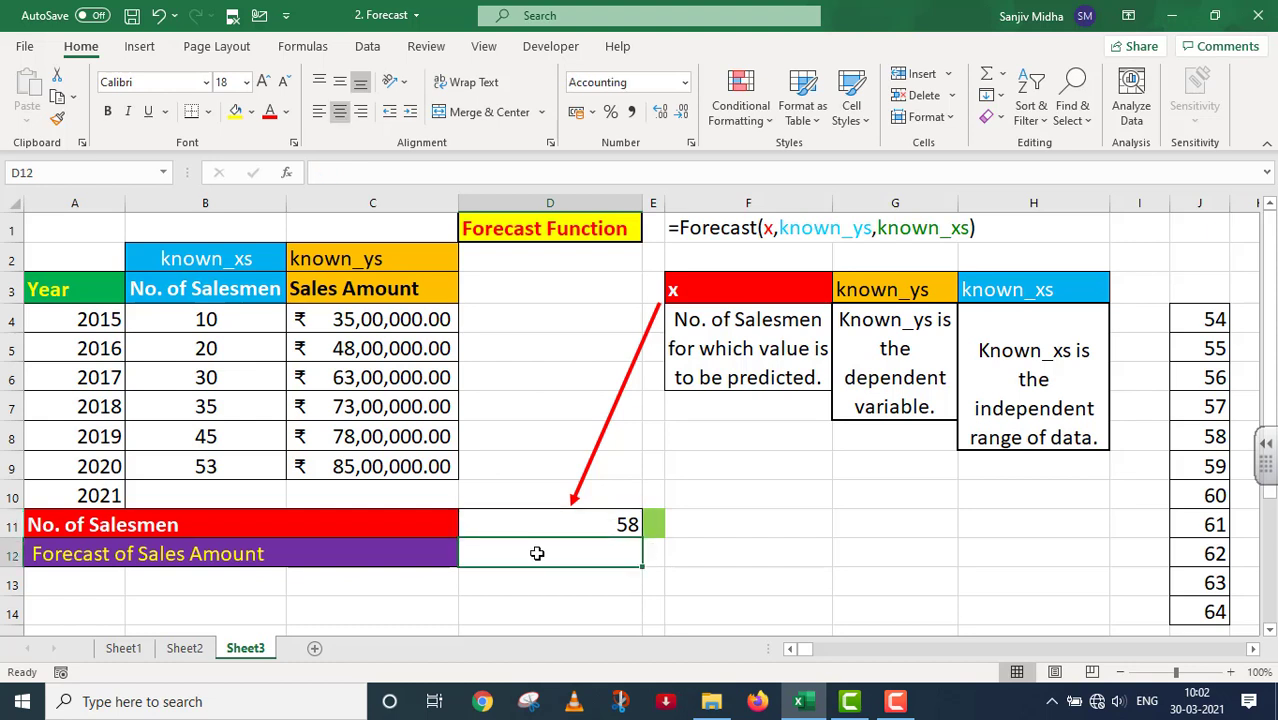
text(=)
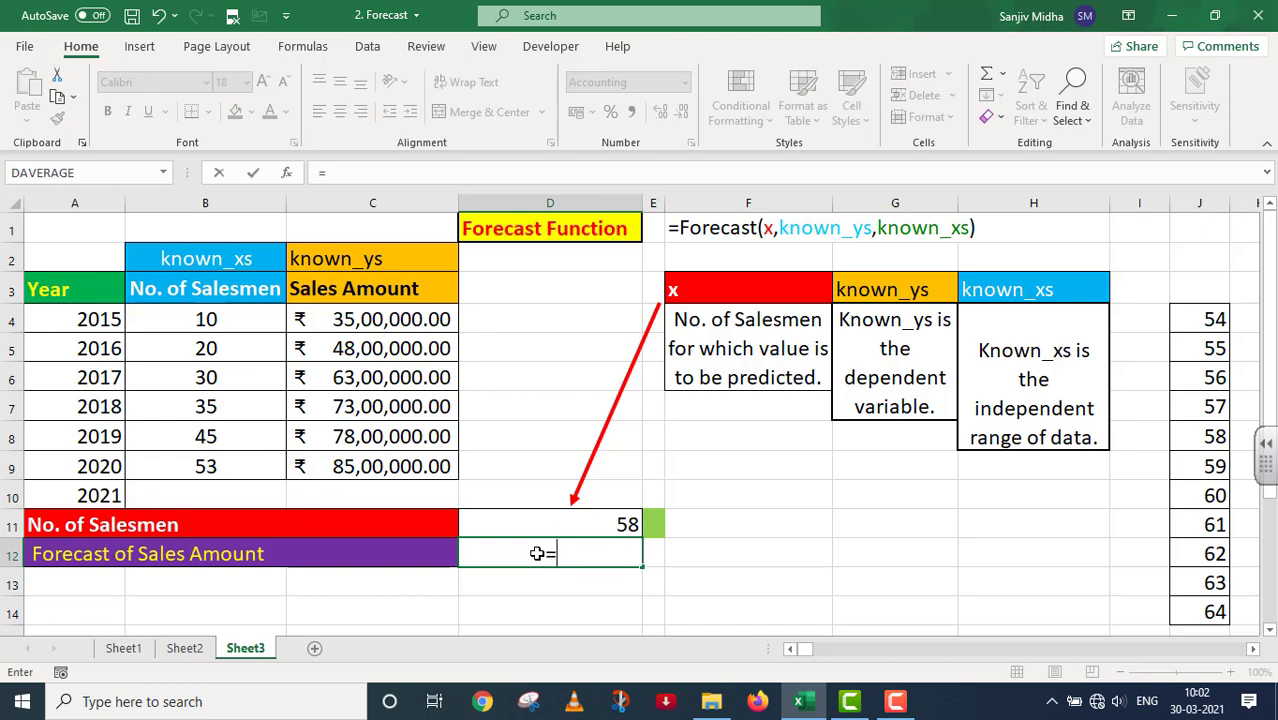
text(FORECAST()
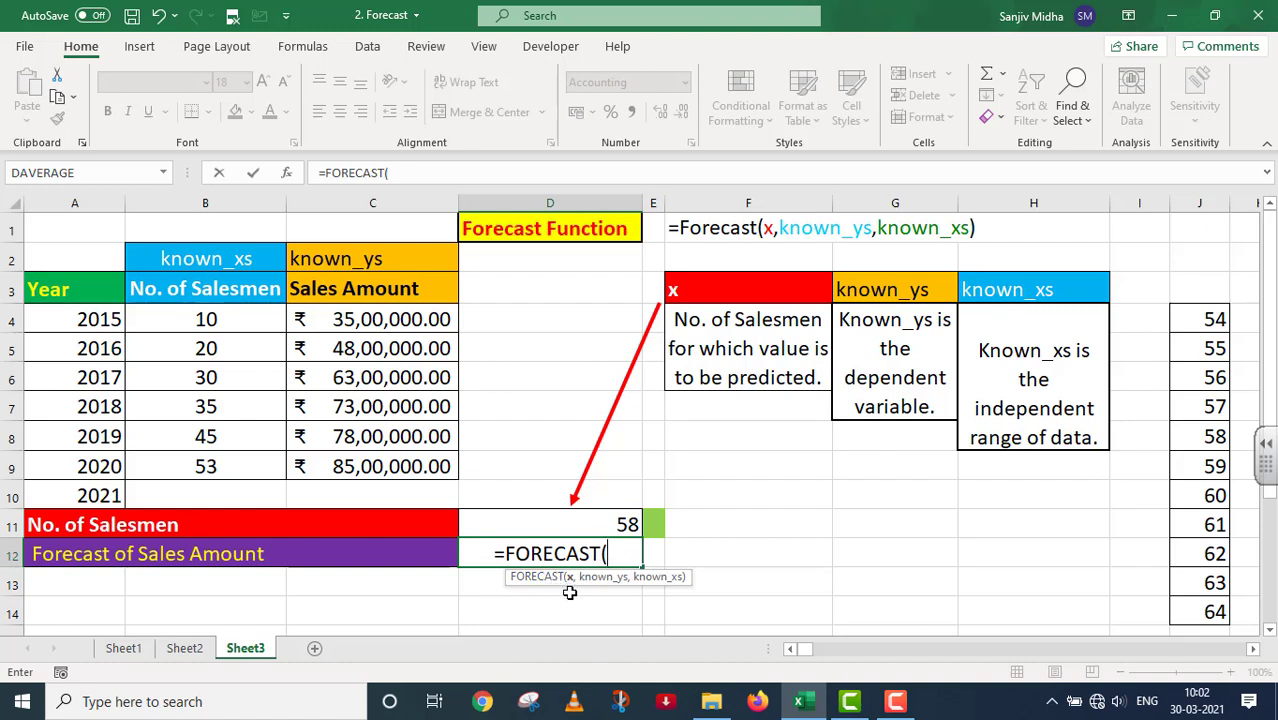
click(611, 524)
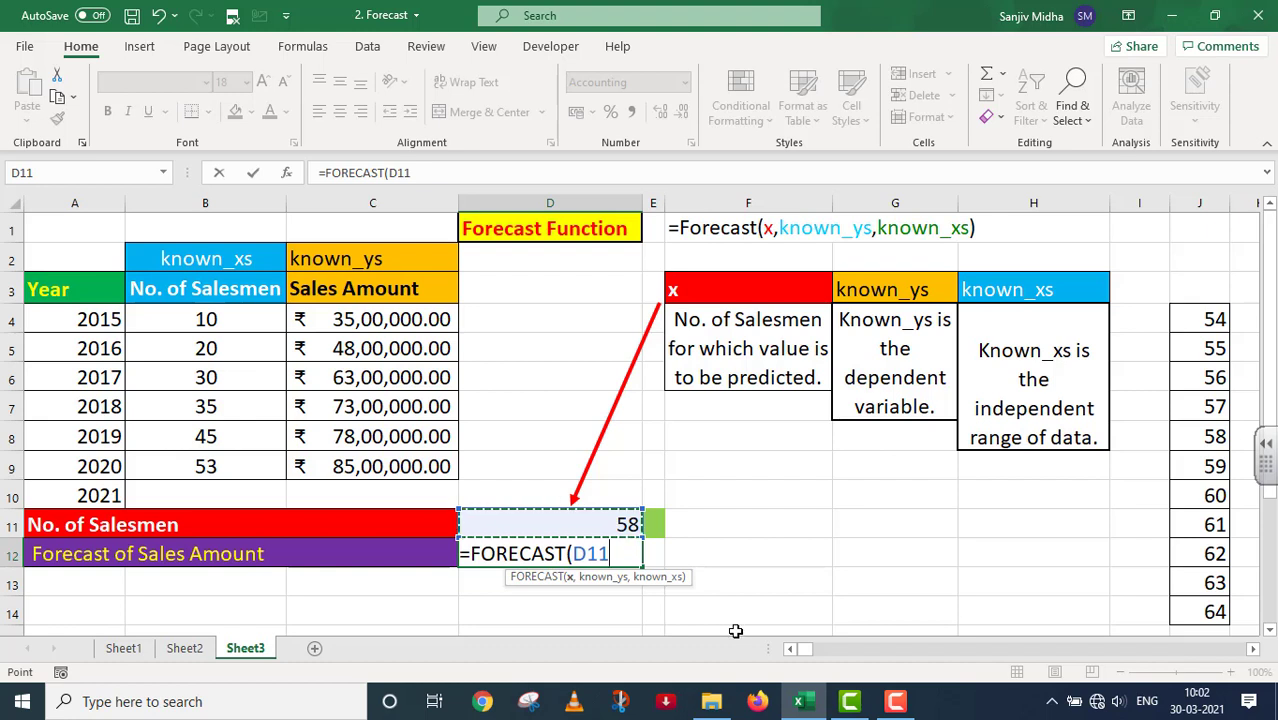
text(,)
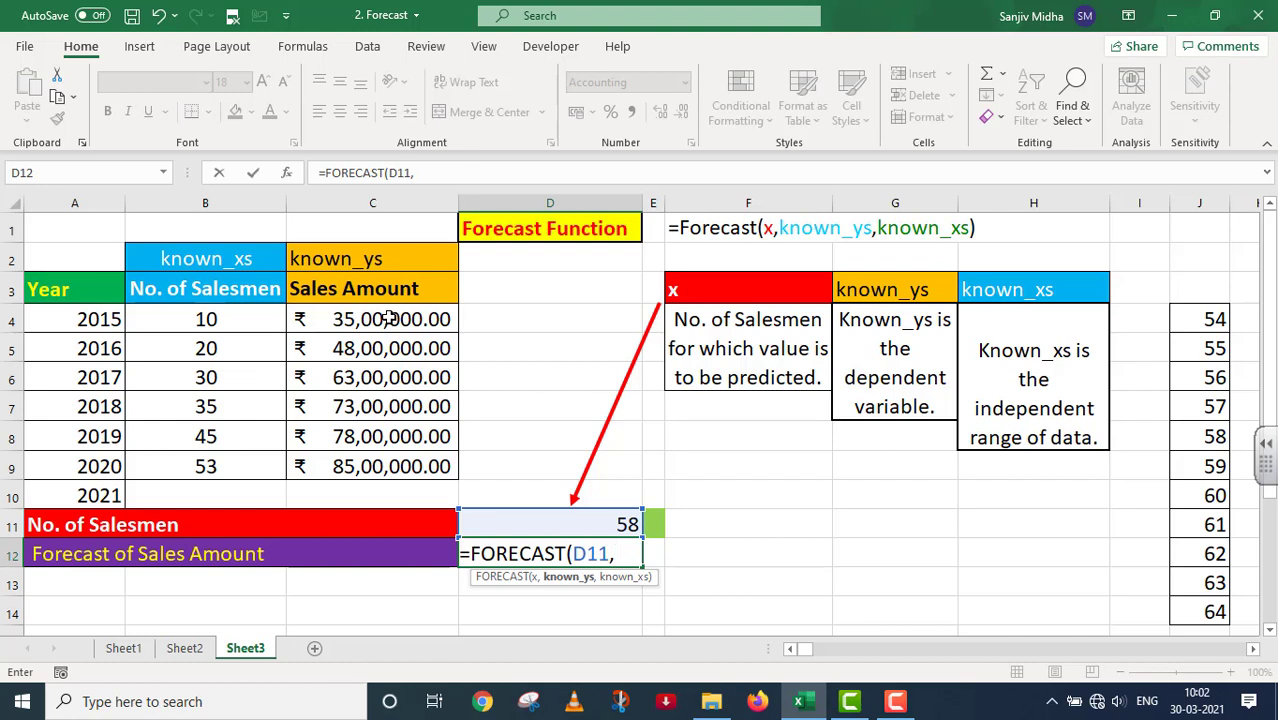
drag(390, 318, 400, 462)
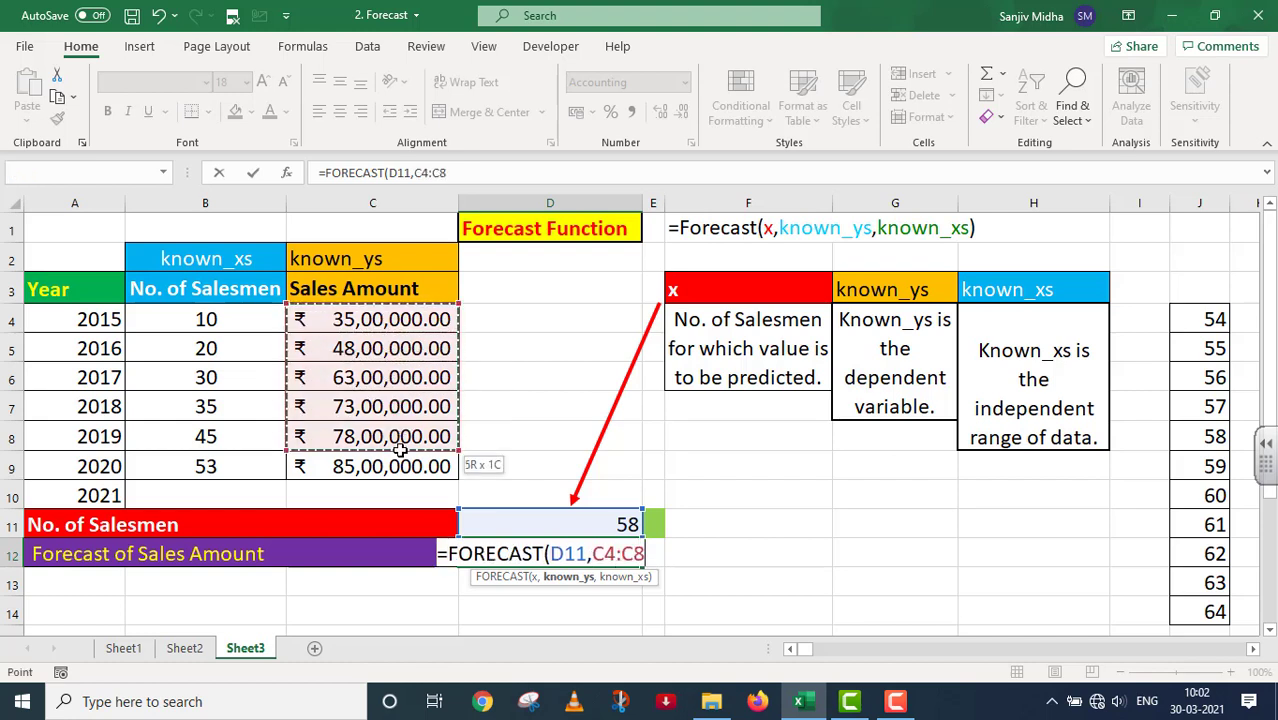
text(,)
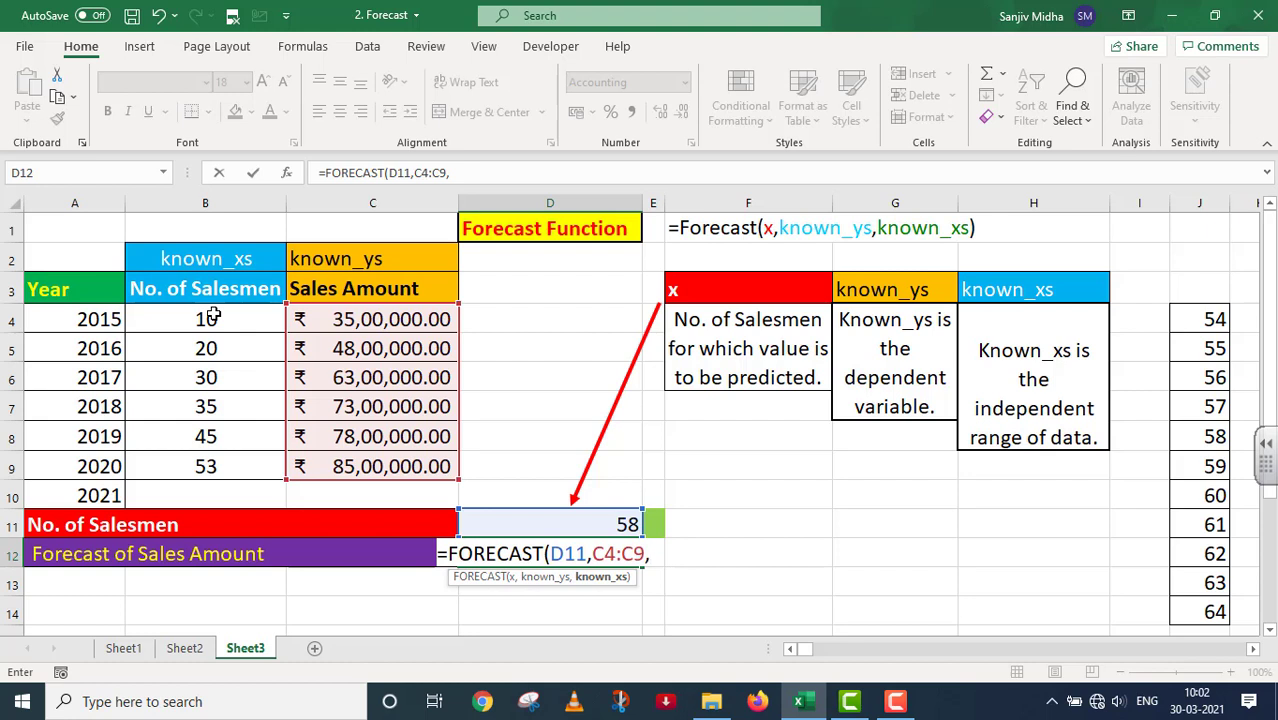
drag(213, 316, 214, 465)
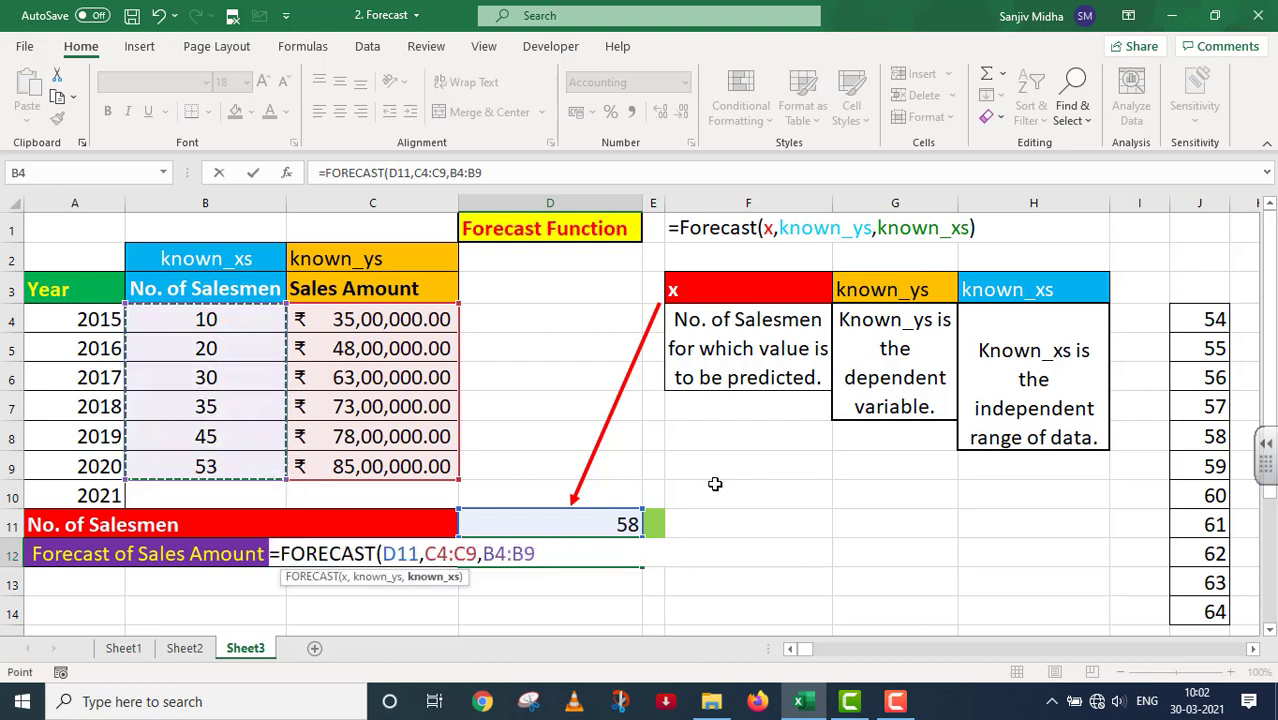
text())
key(Return)
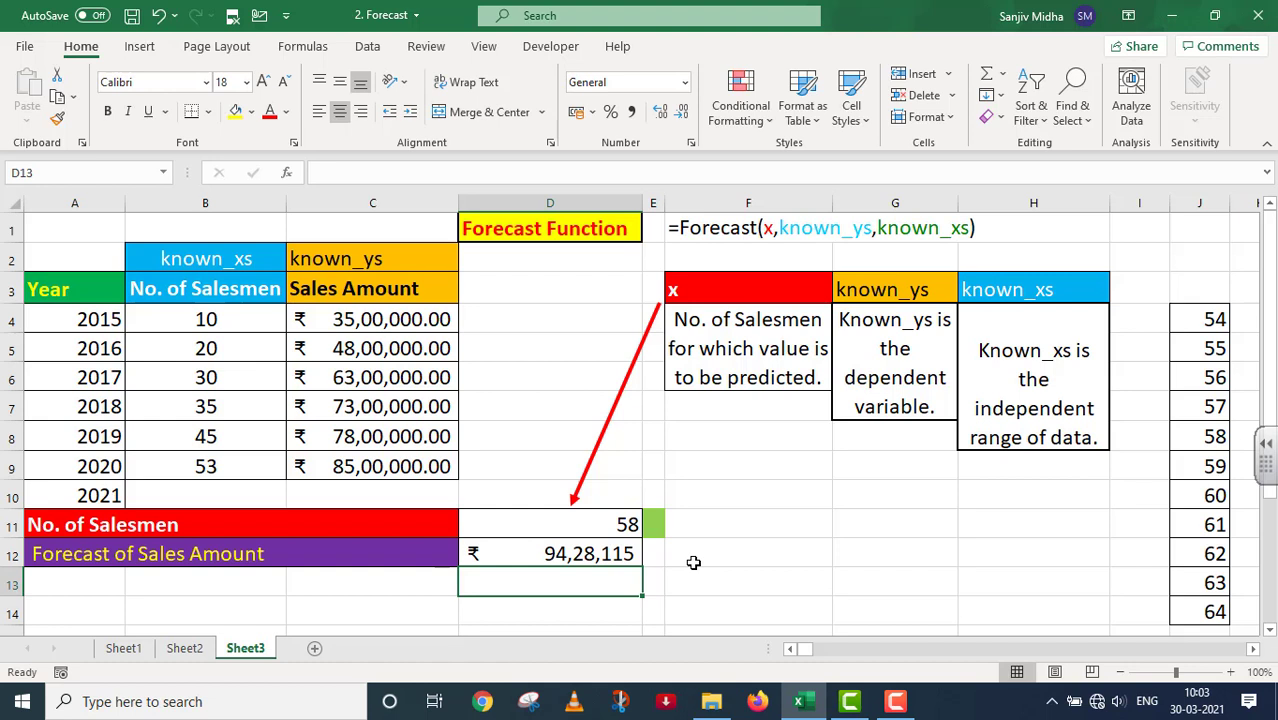
- Pick 60, then 64 salesmen in D11, updating the forecast to ₹ 1,01,39,161
click(635, 524)
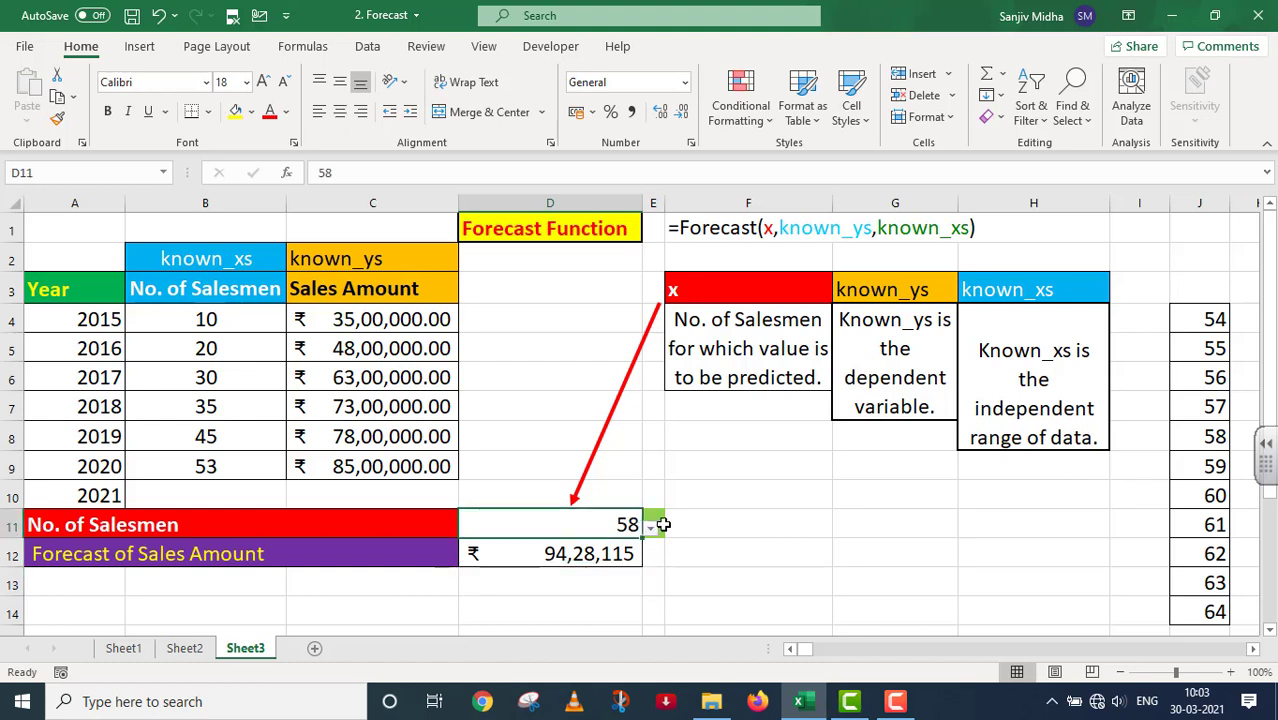
click(651, 528)
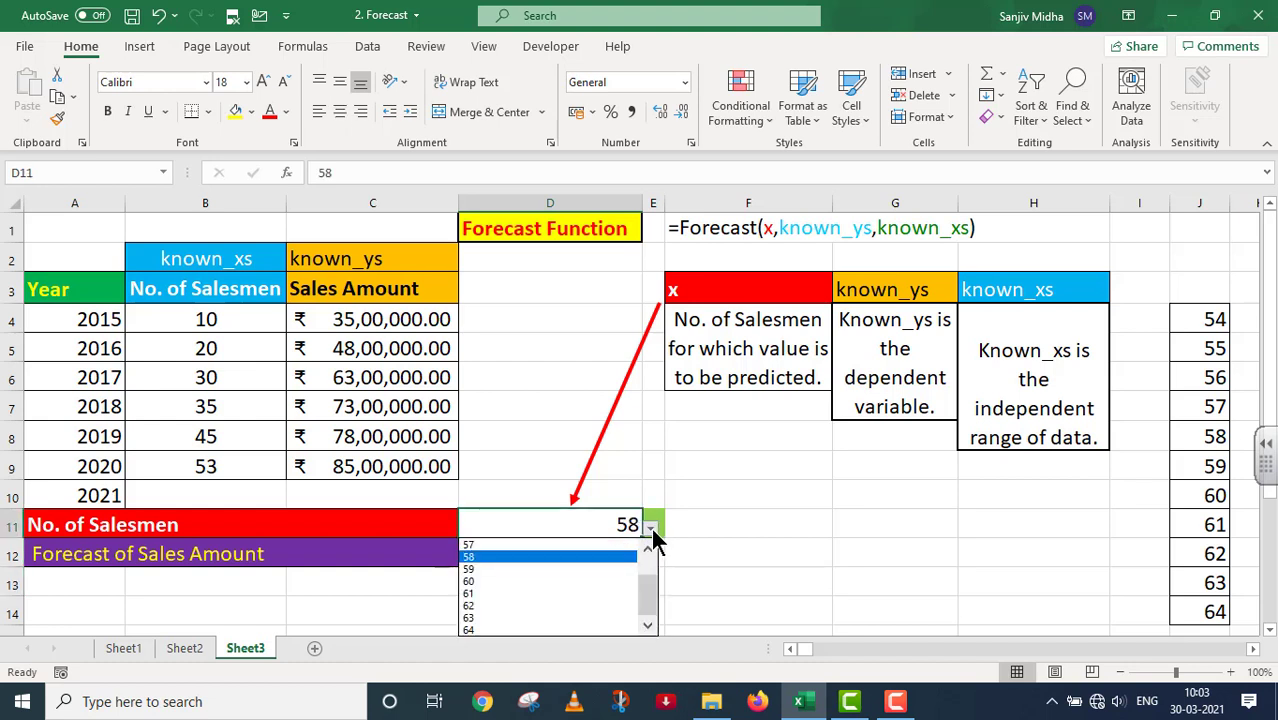
click(615, 590)
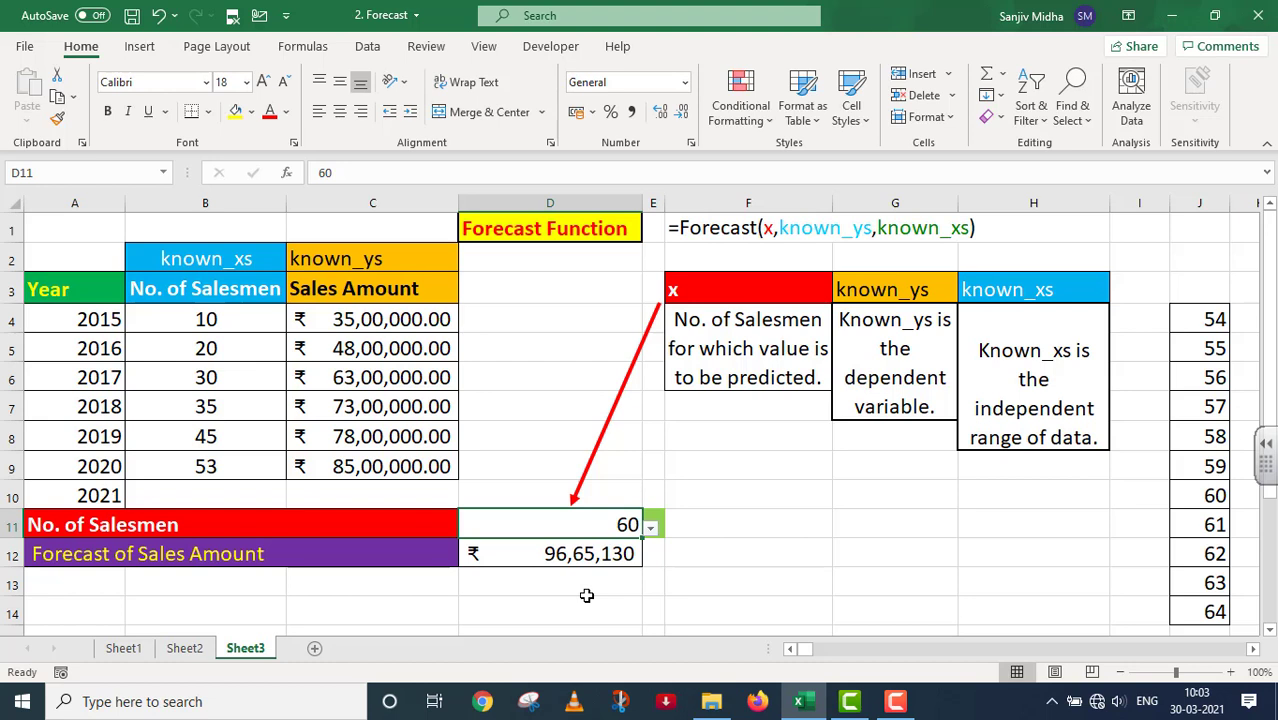
click(650, 527)
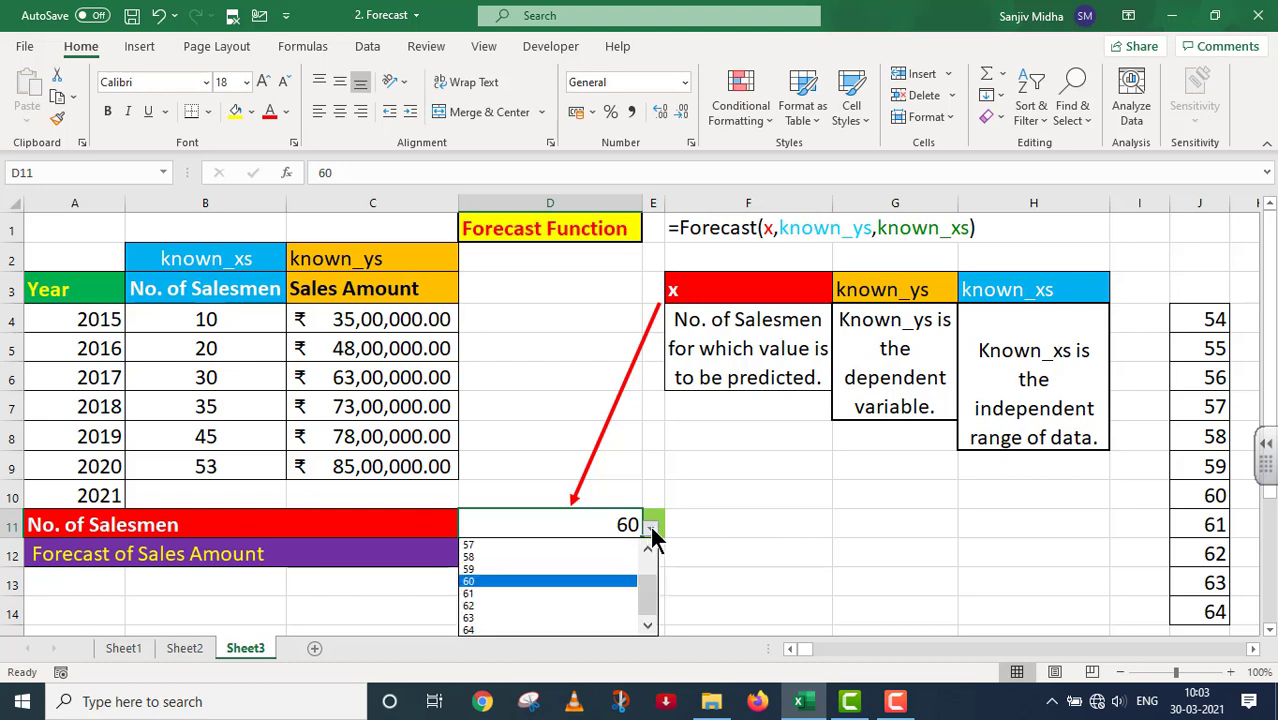
click(573, 630)
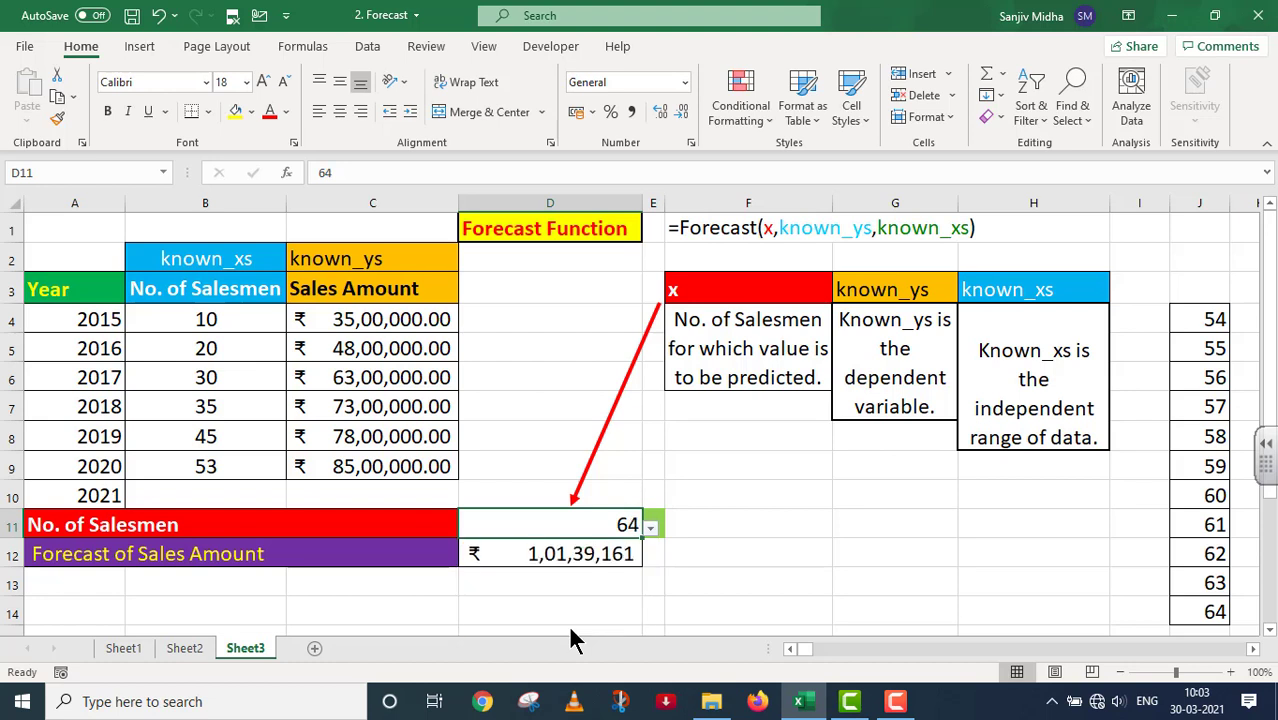